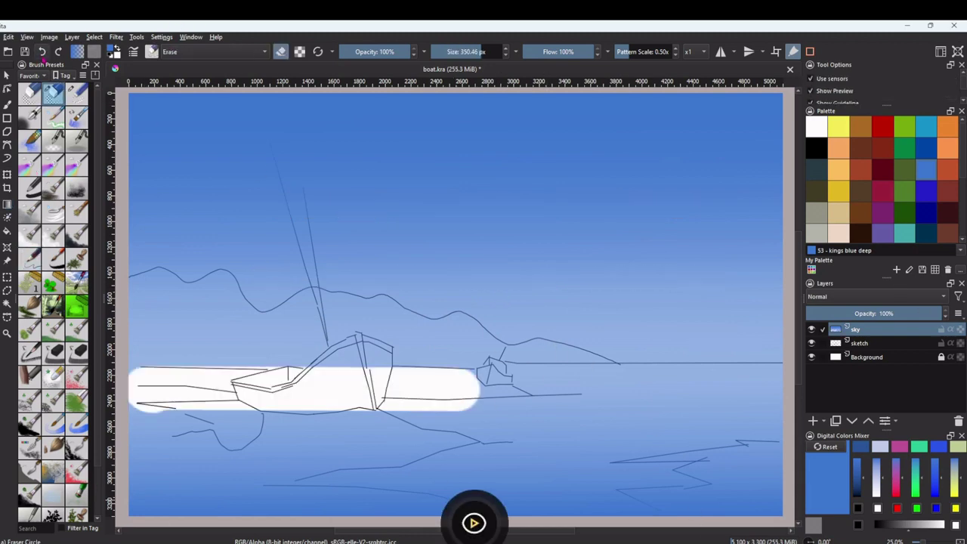
- Undo the last eraser stroke, then erase the blue paint along the distant shore strip and inside the main boat with a 271.45 px eraser
{"action": "left_click", "coordinate": [42, 52]}
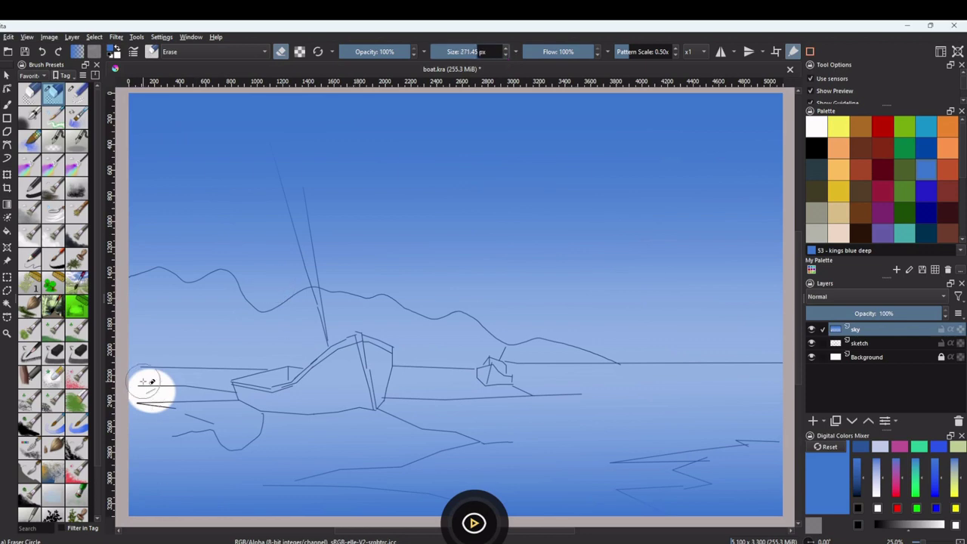
{"action": "mouse_move", "coordinate": [142, 385]}
{"action": "left_mouse_down"}
{"action": "mouse_move", "coordinate": [321, 401]}
{"action": "mouse_move", "coordinate": [491, 379]}
{"action": "left_mouse_up"}
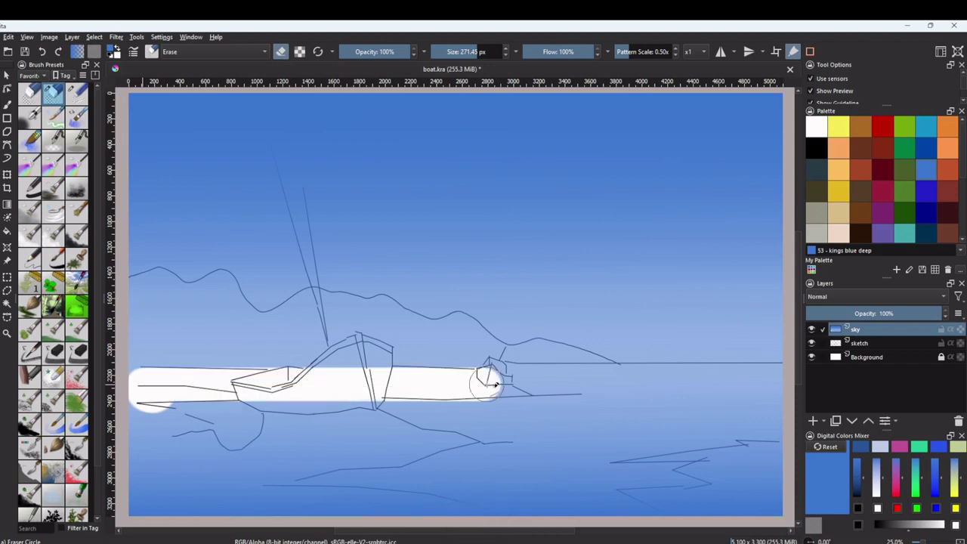
{"action": "mouse_move", "coordinate": [359, 350]}
{"action": "left_mouse_down"}
{"action": "mouse_move", "coordinate": [359, 381]}
{"action": "mouse_move", "coordinate": [370, 356]}
{"action": "mouse_move", "coordinate": [386, 357]}
{"action": "mouse_move", "coordinate": [342, 361]}
{"action": "mouse_move", "coordinate": [325, 377]}
{"action": "left_mouse_up"}
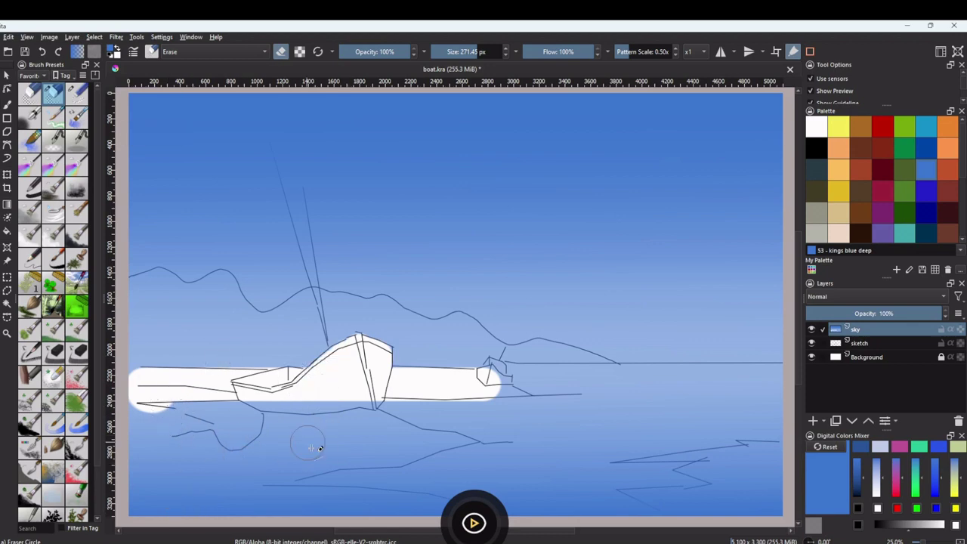
- Erase the sky layer's blue from the foreground shore beneath the main boat, out to the canvas's left edge
{"action": "mouse_move", "coordinate": [420, 447]}
{"action": "left_mouse_down"}
{"action": "mouse_move", "coordinate": [382, 411]}
{"action": "mouse_move", "coordinate": [353, 411]}
{"action": "left_mouse_up"}
{"action": "mouse_move", "coordinate": [351, 412]}
{"action": "left_mouse_down"}
{"action": "mouse_move", "coordinate": [317, 438]}
{"action": "mouse_move", "coordinate": [151, 415]}
{"action": "left_mouse_up"}
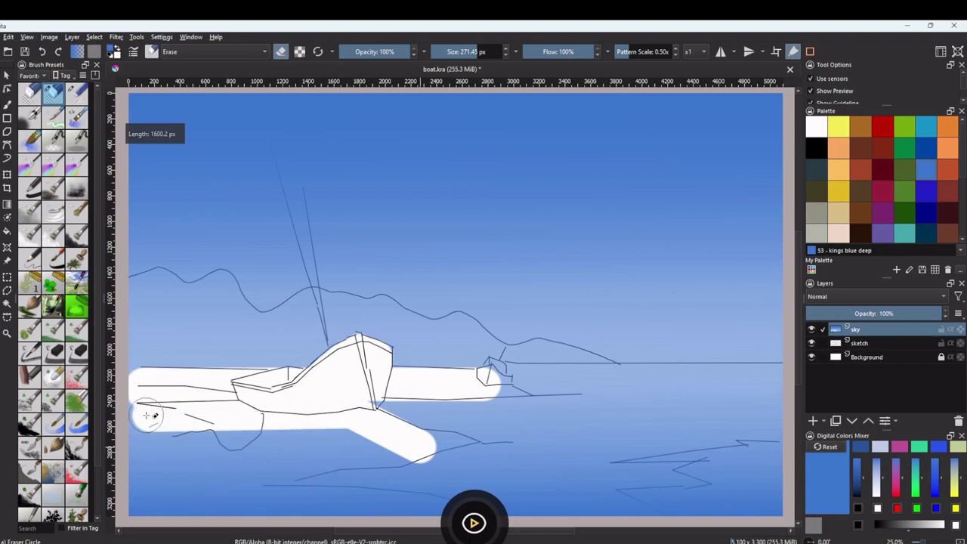
{"action": "mouse_move", "coordinate": [392, 457]}
{"action": "left_mouse_down"}
{"action": "mouse_move", "coordinate": [249, 412]}
{"action": "mouse_move", "coordinate": [151, 445]}
{"action": "mouse_move", "coordinate": [129, 484]}
{"action": "left_mouse_up"}
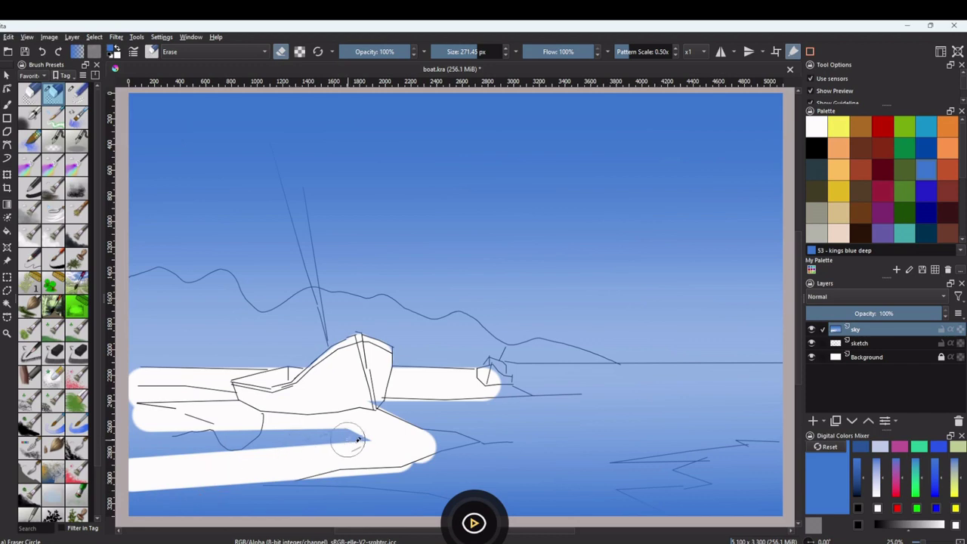
{"action": "mouse_move", "coordinate": [360, 445]}
{"action": "left_mouse_down"}
{"action": "mouse_move", "coordinate": [234, 403]}
{"action": "mouse_move", "coordinate": [160, 488]}
{"action": "mouse_move", "coordinate": [180, 447]}
{"action": "left_mouse_up"}
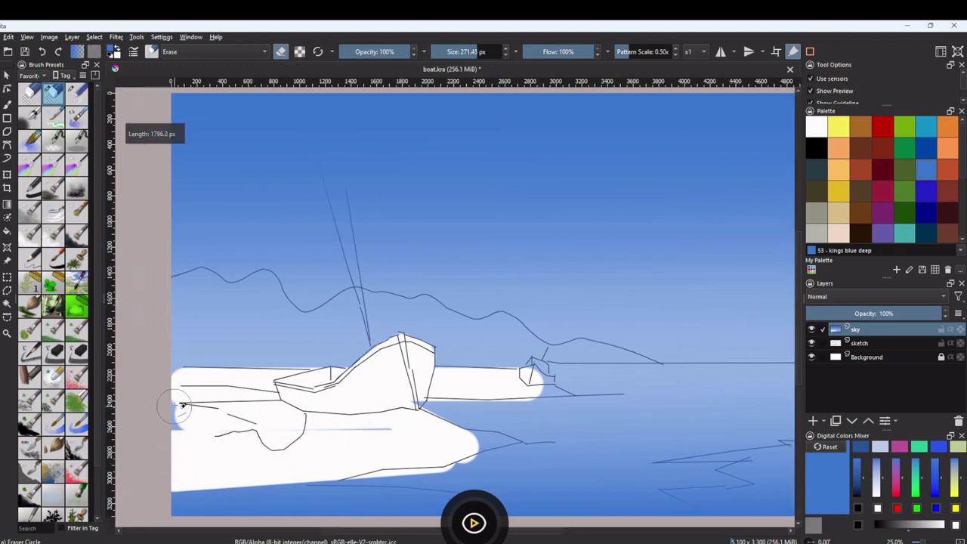
{"action": "left_click_drag", "start_coordinate": [334, 403], "coordinate": [388, 430]}
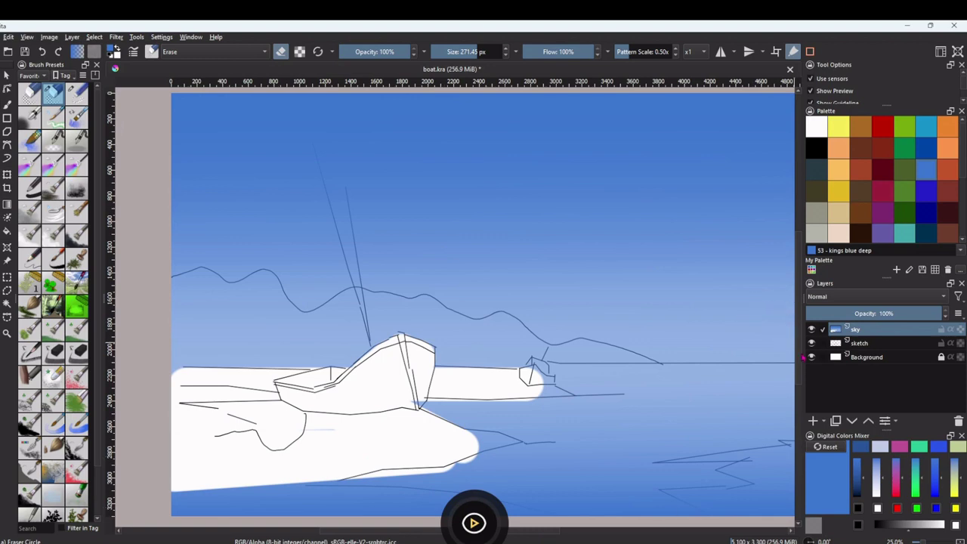
- Erase the blue from the bank along the painting's bottom edge and from the sketched rocks in the lower-right corner
{"action": "scroll", "coordinate": [514, 412], "scroll_direction": "down", "scroll_amount": 4}
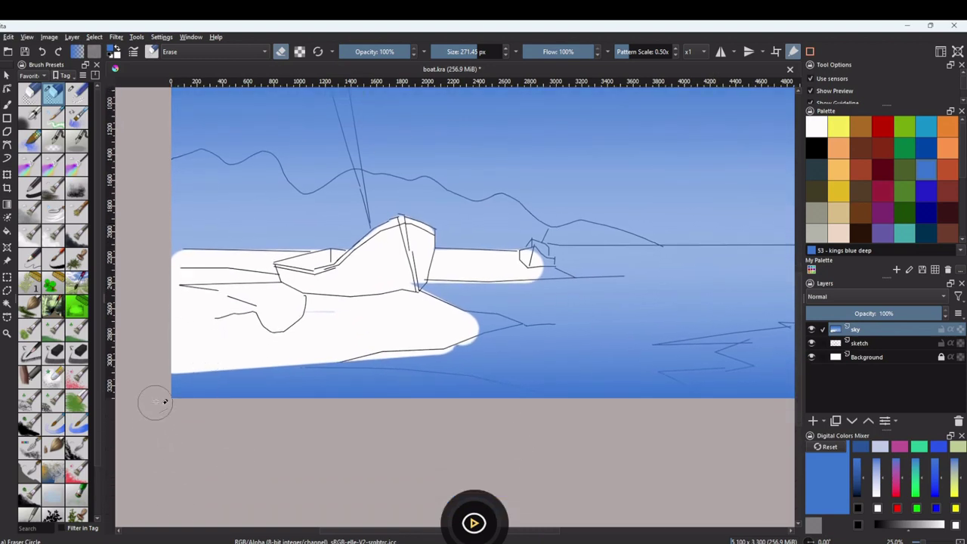
{"action": "mouse_move", "coordinate": [175, 386]}
{"action": "left_mouse_down"}
{"action": "mouse_move", "coordinate": [190, 401]}
{"action": "mouse_move", "coordinate": [368, 376]}
{"action": "mouse_move", "coordinate": [388, 389]}
{"action": "mouse_move", "coordinate": [628, 413]}
{"action": "left_mouse_up"}
{"action": "left_click_drag", "start_coordinate": [780, 385], "coordinate": [752, 391]}
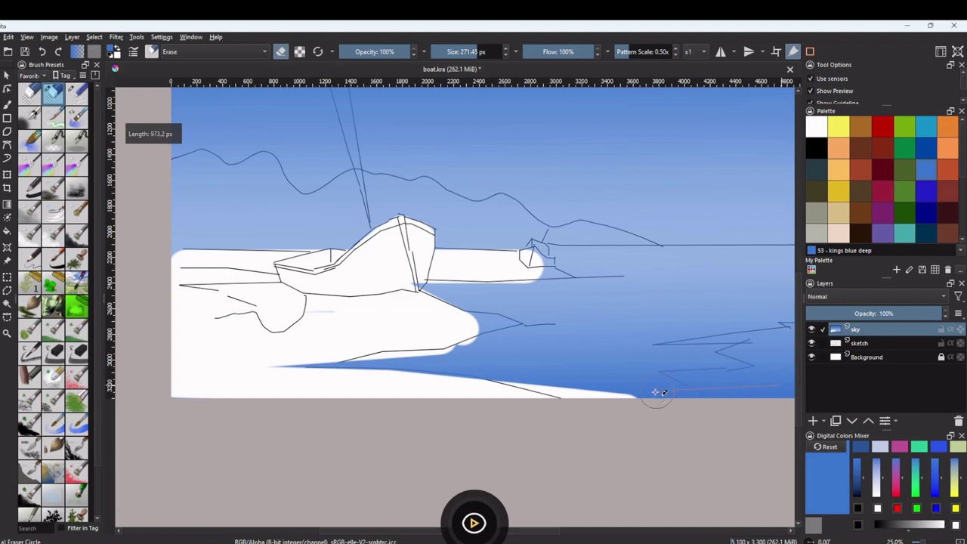
{"action": "left_click_drag", "start_coordinate": [657, 392], "coordinate": [599, 408]}
{"action": "left_click_drag", "start_coordinate": [689, 377], "coordinate": [777, 377]}
{"action": "left_click_drag", "start_coordinate": [736, 351], "coordinate": [791, 350]}
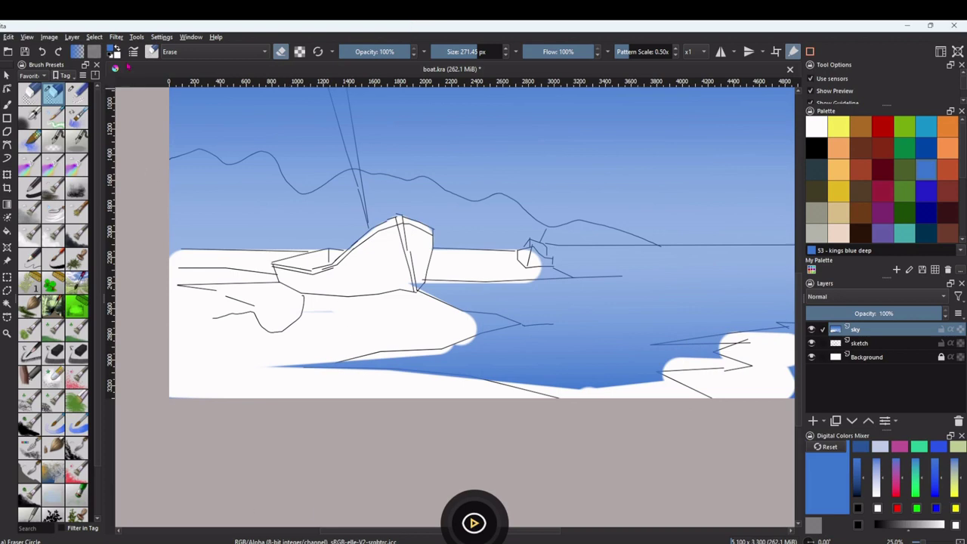
- Reduce the eraser size to 112 px and erase the blue inside the small distant boat and around its base
{"action": "left_click_drag", "start_coordinate": [481, 52], "coordinate": [465, 55]}
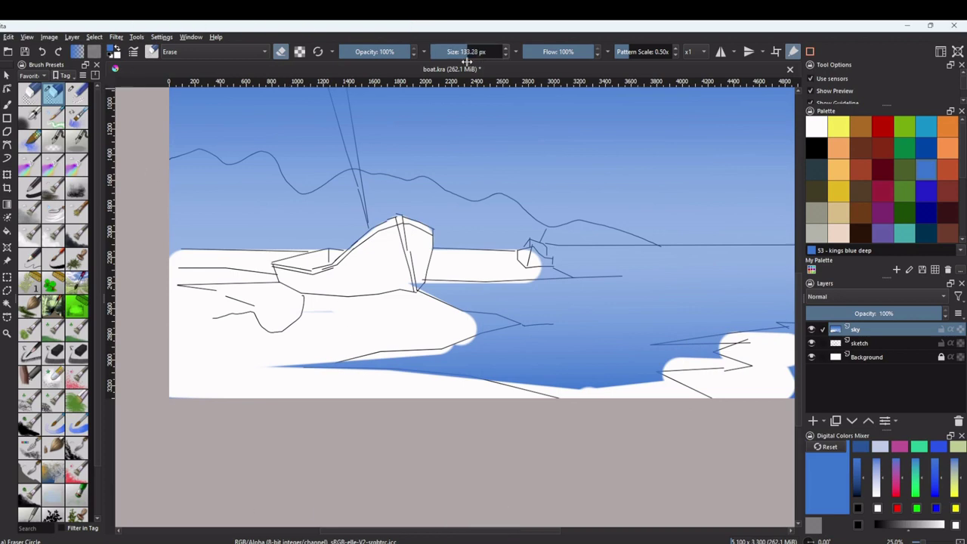
{"action": "mouse_move", "coordinate": [486, 231]}
{"action": "left_mouse_down"}
{"action": "mouse_move", "coordinate": [490, 252]}
{"action": "mouse_move", "coordinate": [539, 258]}
{"action": "left_mouse_up"}
{"action": "left_click", "coordinate": [42, 52]}
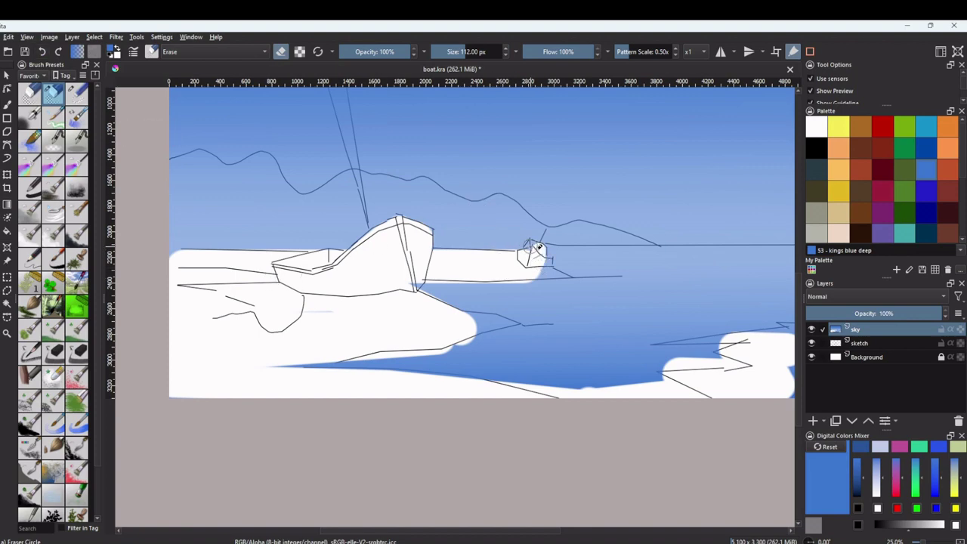
{"action": "mouse_move", "coordinate": [529, 245]}
{"action": "left_mouse_down"}
{"action": "mouse_move", "coordinate": [550, 271]}
{"action": "mouse_move", "coordinate": [526, 269]}
{"action": "left_mouse_up"}
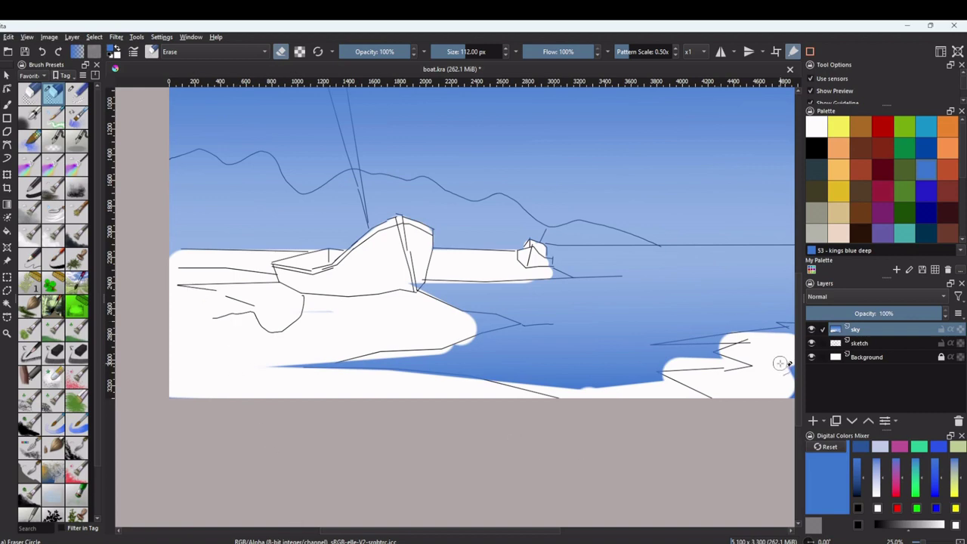
- Choose the Fluff the Clouds 1 brush preset and lighten the kings blue deep colour to a pale lavender blue
{"action": "left_click_drag", "start_coordinate": [798, 334], "coordinate": [798, 290]}
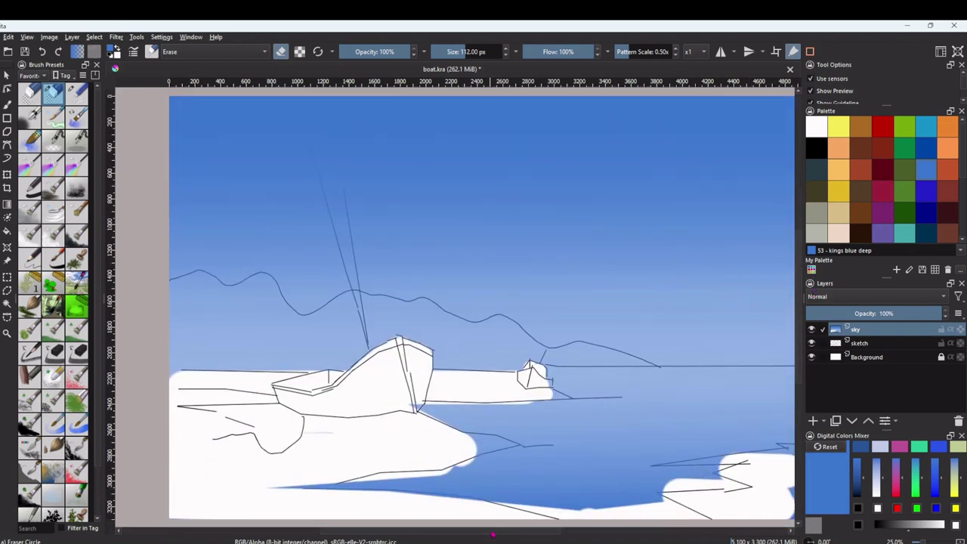
{"action": "left_click_drag", "start_coordinate": [493, 534], "coordinate": [507, 532]}
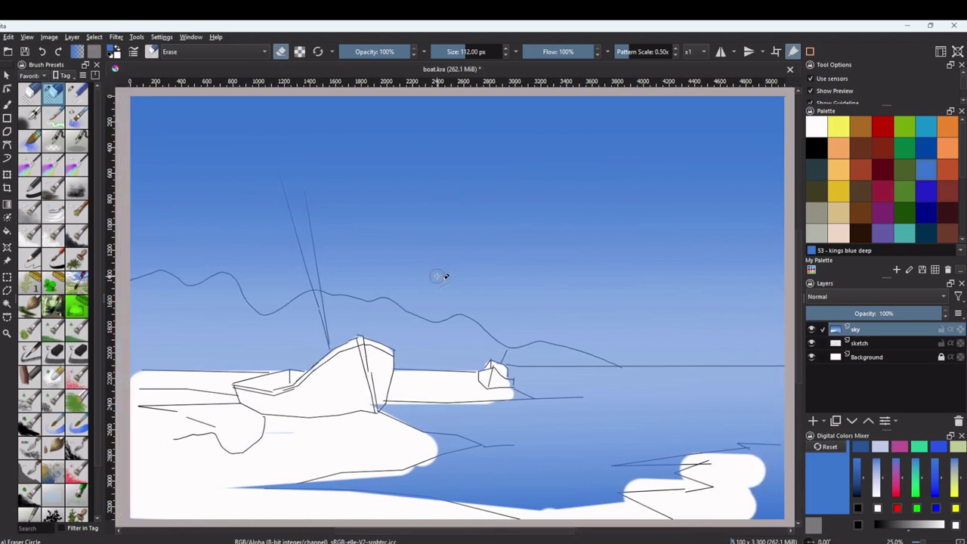
{"action": "left_click", "coordinate": [30, 236]}
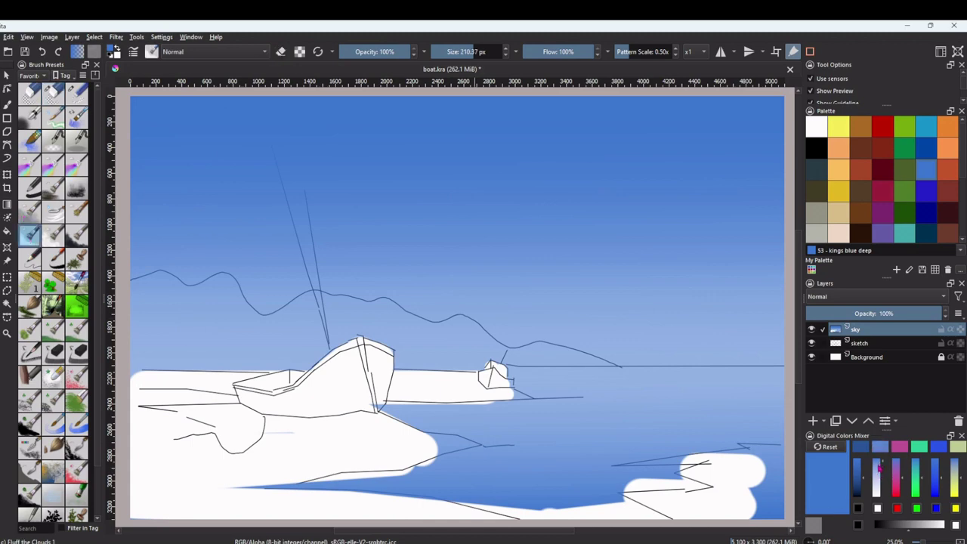
{"action": "left_click", "coordinate": [881, 453]}
{"action": "left_click", "coordinate": [880, 452]}
{"action": "left_click", "coordinate": [881, 453]}
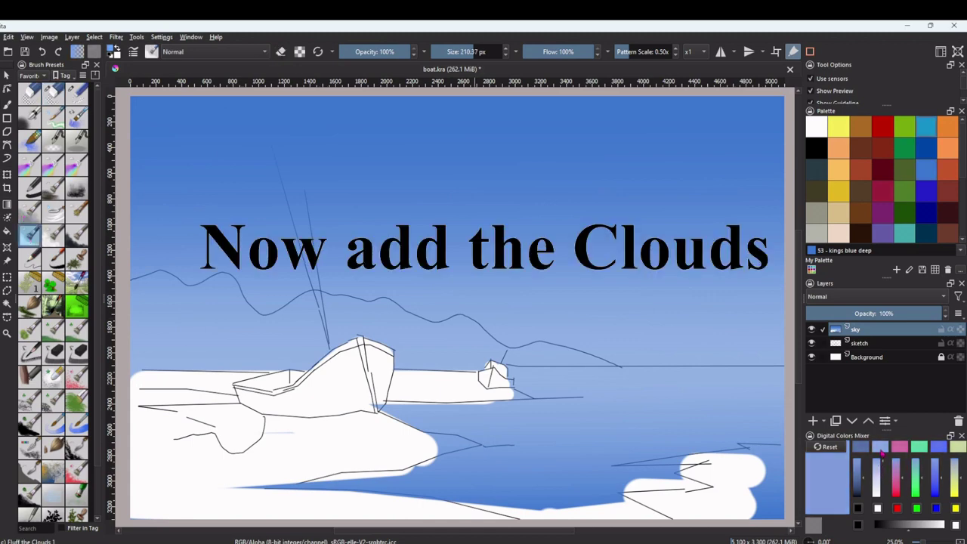
{"action": "left_click", "coordinate": [881, 452]}
{"action": "left_click", "coordinate": [881, 452]}
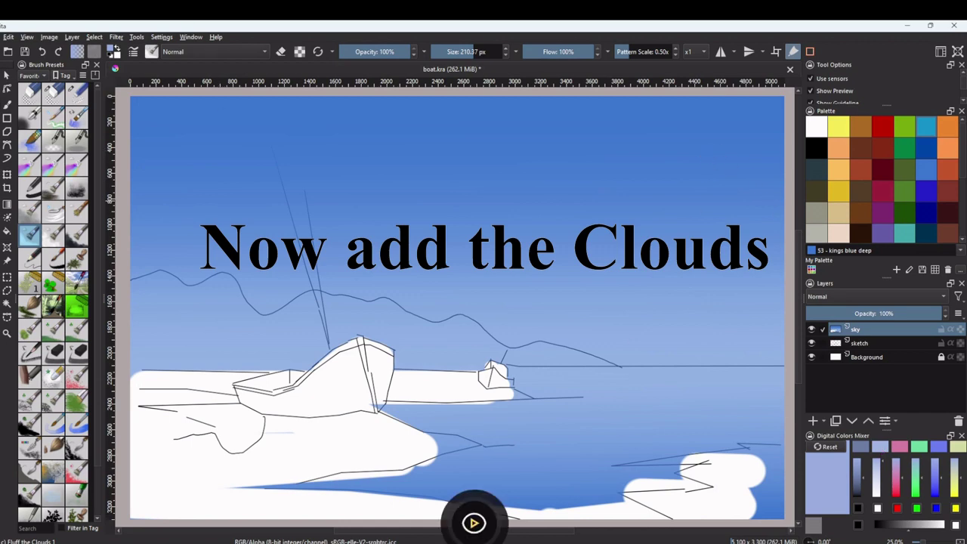
- Set the freehand brush size to about 469 px and paint a first pale cloud in the sky's upper right
{"action": "key", "text": "b"}
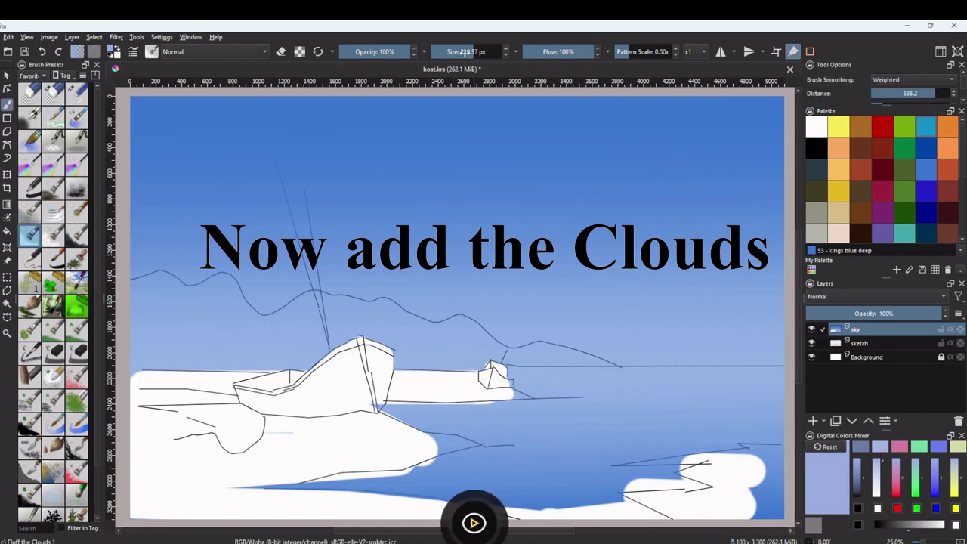
{"action": "left_click_drag", "start_coordinate": [465, 52], "coordinate": [478, 53]}
{"action": "mouse_move", "coordinate": [711, 171]}
{"action": "left_mouse_down"}
{"action": "mouse_move", "coordinate": [718, 158]}
{"action": "mouse_move", "coordinate": [676, 160]}
{"action": "mouse_move", "coordinate": [595, 185]}
{"action": "left_mouse_up"}
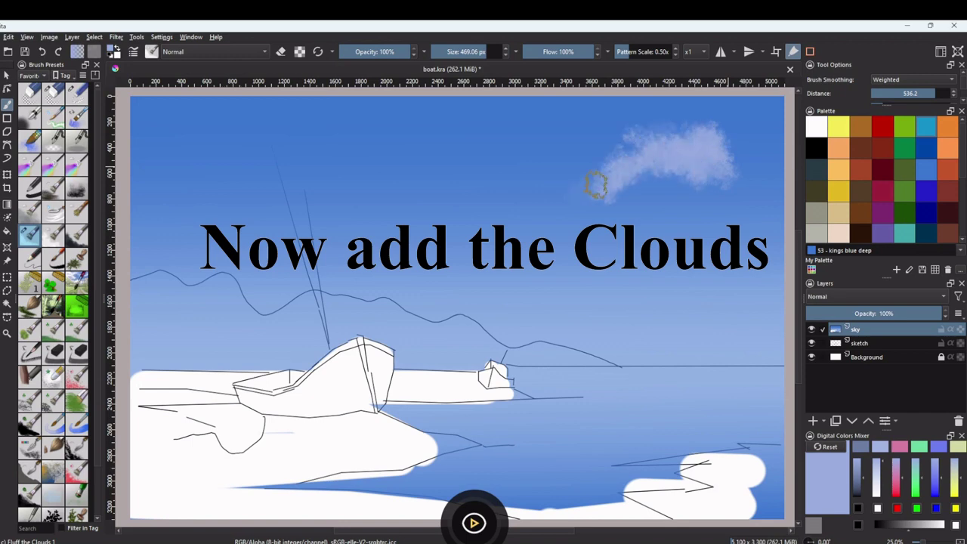
- With the Dynamic Brush tool and the Fluff the Clouds 2 preset, extend the upper-right cloud in long diagonal trails toward the sky's centre
{"action": "left_click", "coordinate": [7, 159]}
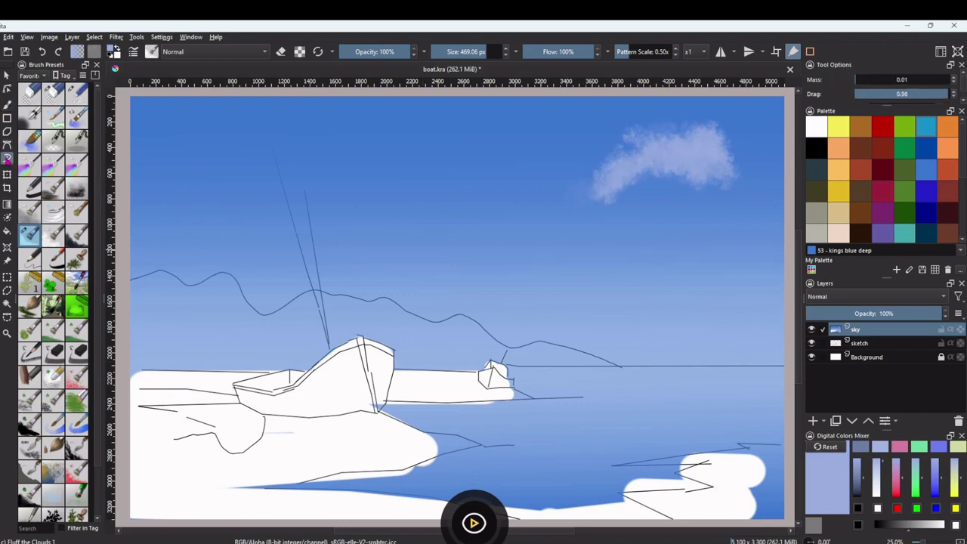
{"action": "left_click", "coordinate": [54, 238]}
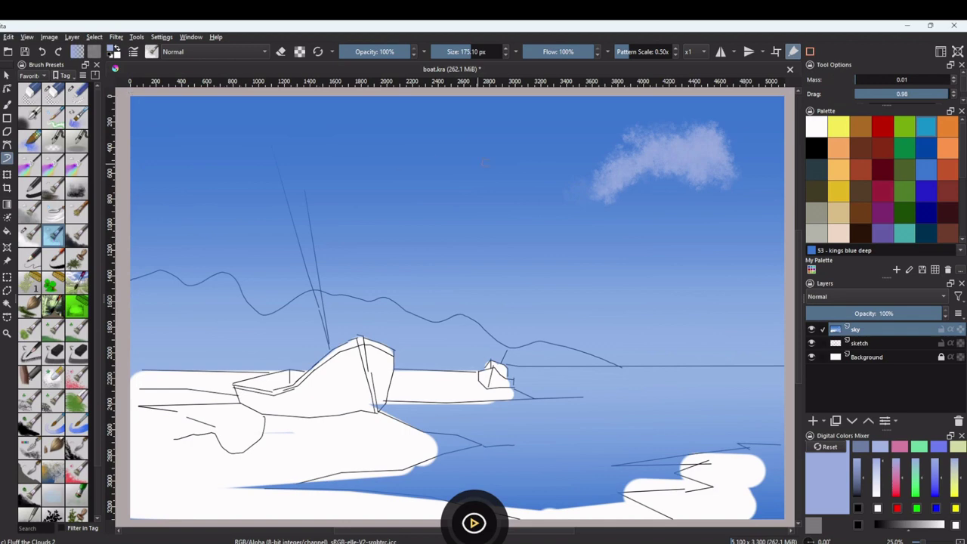
{"action": "mouse_move", "coordinate": [703, 150]}
{"action": "left_mouse_down"}
{"action": "mouse_move", "coordinate": [607, 153]}
{"action": "mouse_move", "coordinate": [652, 133]}
{"action": "mouse_move", "coordinate": [680, 127]}
{"action": "mouse_move", "coordinate": [601, 153]}
{"action": "mouse_move", "coordinate": [489, 211]}
{"action": "mouse_move", "coordinate": [370, 234]}
{"action": "left_mouse_up"}
{"action": "mouse_move", "coordinate": [733, 153]}
{"action": "left_mouse_down"}
{"action": "mouse_move", "coordinate": [710, 208]}
{"action": "mouse_move", "coordinate": [520, 250]}
{"action": "mouse_move", "coordinate": [407, 252]}
{"action": "mouse_move", "coordinate": [548, 181]}
{"action": "mouse_move", "coordinate": [684, 177]}
{"action": "mouse_move", "coordinate": [436, 294]}
{"action": "left_mouse_up"}
- Enlarge the brush to about 395 px and paint broad pale clouds across the middle, upper left and left edge of the sky
{"action": "left_click_drag", "start_coordinate": [398, 142], "coordinate": [438, 116]}
{"action": "left_click_drag", "start_coordinate": [472, 51], "coordinate": [483, 54]}
{"action": "mouse_move", "coordinate": [423, 125]}
{"action": "left_mouse_down"}
{"action": "mouse_move", "coordinate": [456, 132]}
{"action": "mouse_move", "coordinate": [456, 169]}
{"action": "mouse_move", "coordinate": [313, 238]}
{"action": "mouse_move", "coordinate": [224, 264]}
{"action": "mouse_move", "coordinate": [209, 263]}
{"action": "mouse_move", "coordinate": [192, 237]}
{"action": "left_mouse_up"}
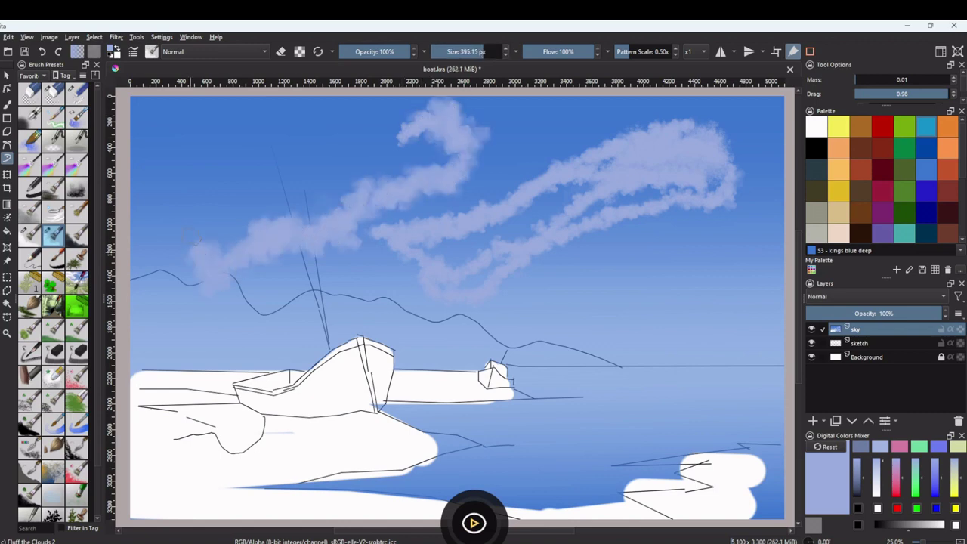
{"action": "mouse_move", "coordinate": [445, 147]}
{"action": "left_mouse_down"}
{"action": "mouse_move", "coordinate": [342, 171]}
{"action": "mouse_move", "coordinate": [270, 220]}
{"action": "mouse_move", "coordinate": [199, 244]}
{"action": "mouse_move", "coordinate": [374, 185]}
{"action": "mouse_move", "coordinate": [359, 212]}
{"action": "mouse_move", "coordinate": [419, 220]}
{"action": "left_mouse_up"}
{"action": "mouse_move", "coordinate": [168, 155]}
{"action": "left_mouse_down"}
{"action": "mouse_move", "coordinate": [273, 119]}
{"action": "mouse_move", "coordinate": [158, 178]}
{"action": "mouse_move", "coordinate": [133, 168]}
{"action": "mouse_move", "coordinate": [155, 134]}
{"action": "mouse_move", "coordinate": [198, 109]}
{"action": "mouse_move", "coordinate": [239, 121]}
{"action": "mouse_move", "coordinate": [155, 163]}
{"action": "left_mouse_up"}
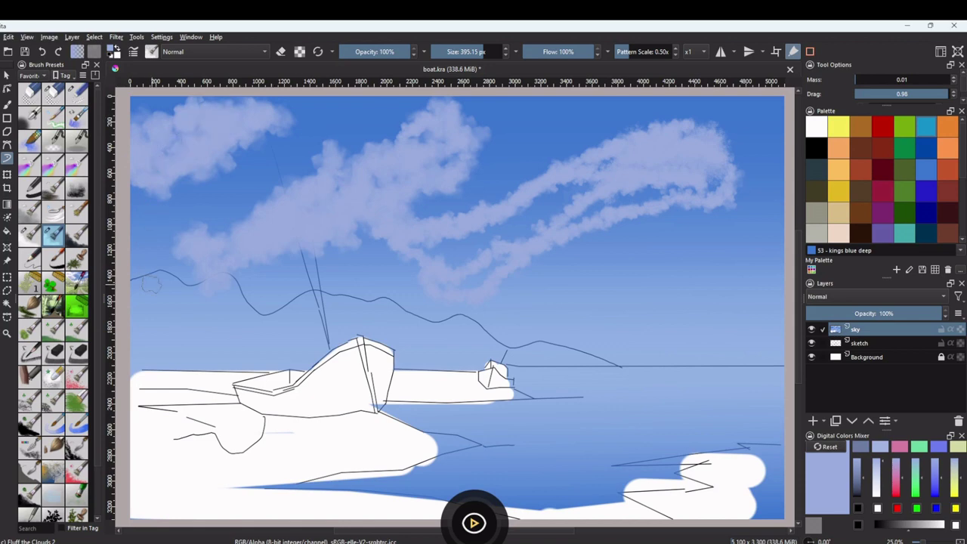
{"action": "left_click_drag", "start_coordinate": [139, 257], "coordinate": [215, 276]}
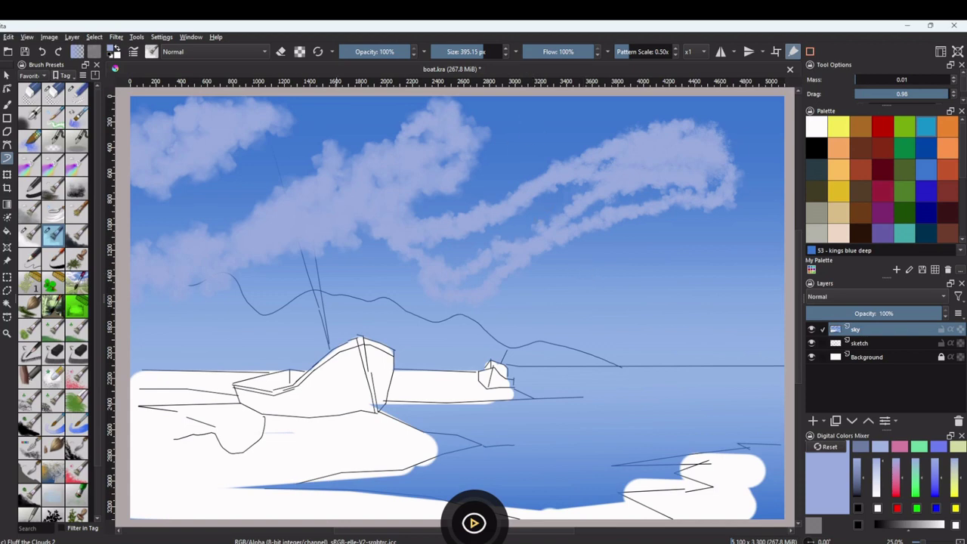
- Set the brush size to about 213 px and paint a thin pale cloud low in the sky's right side
{"action": "left_click", "coordinate": [458, 51]}
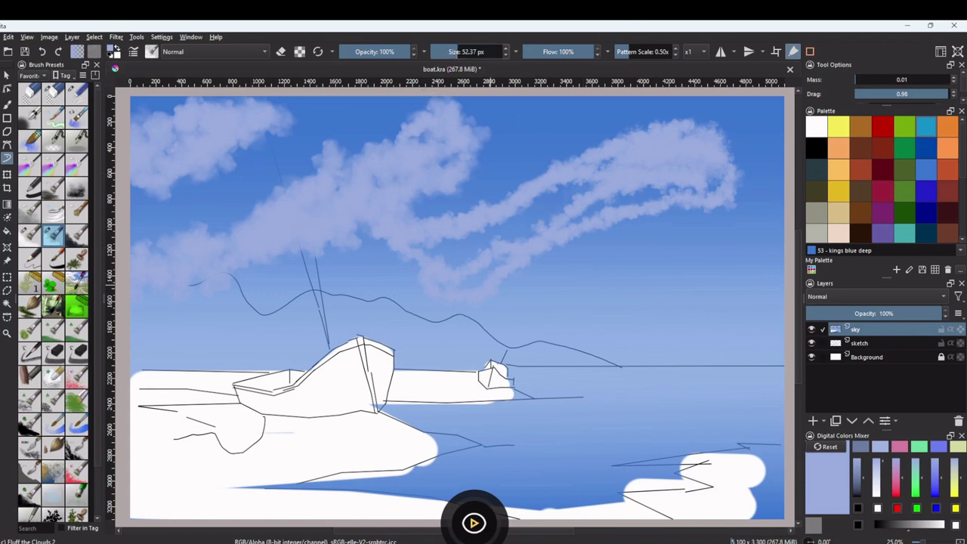
{"action": "left_click", "coordinate": [474, 52]}
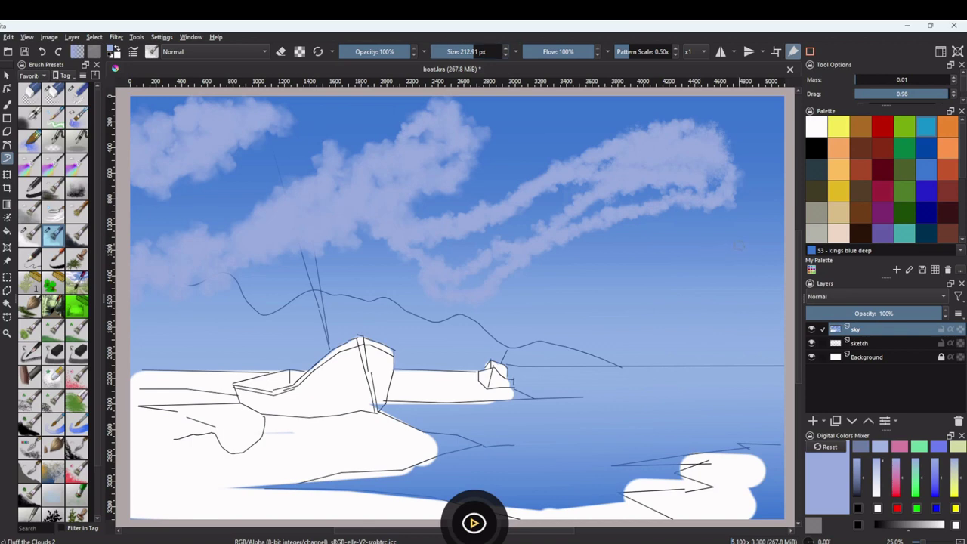
{"action": "mouse_move", "coordinate": [739, 246]}
{"action": "left_mouse_down"}
{"action": "mouse_move", "coordinate": [600, 293]}
{"action": "mouse_move", "coordinate": [763, 268]}
{"action": "mouse_move", "coordinate": [689, 298]}
{"action": "left_mouse_up"}
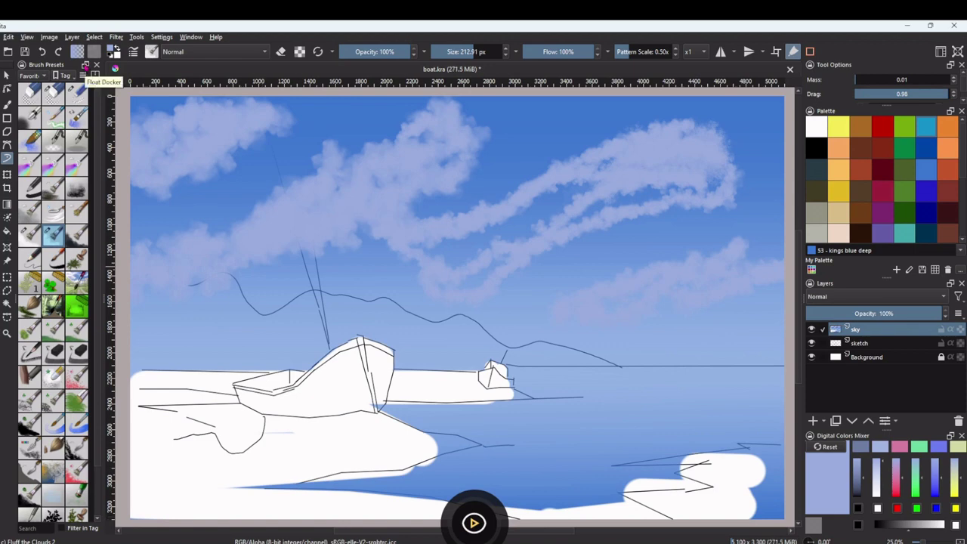
- Paint Titanium white highlights along the upper edges of the upper-right, middle and upper-left clouds
{"action": "left_click", "coordinate": [814, 129]}
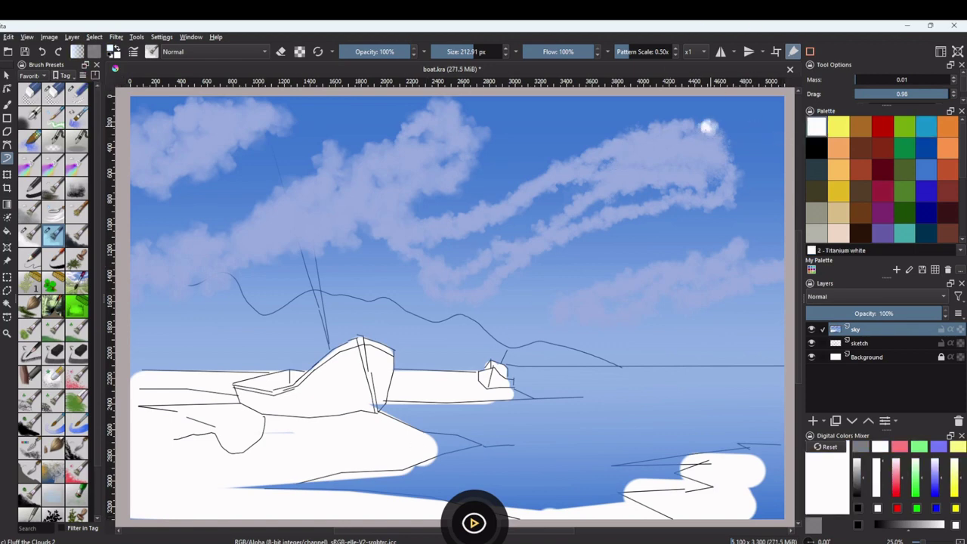
{"action": "mouse_move", "coordinate": [707, 127]}
{"action": "left_mouse_down"}
{"action": "mouse_move", "coordinate": [659, 130]}
{"action": "mouse_move", "coordinate": [603, 174]}
{"action": "mouse_move", "coordinate": [435, 220]}
{"action": "mouse_move", "coordinate": [398, 218]}
{"action": "left_mouse_up"}
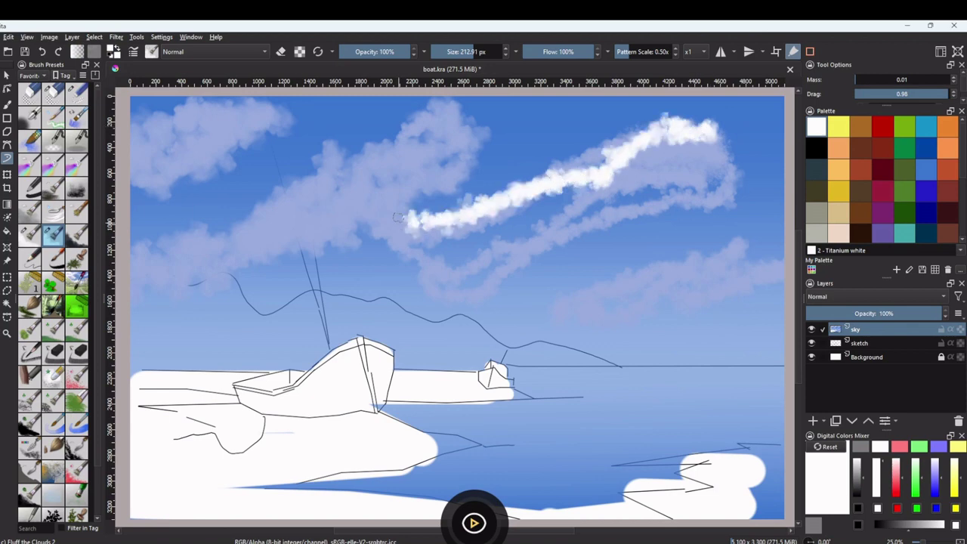
{"action": "left_click_drag", "start_coordinate": [477, 134], "coordinate": [440, 104]}
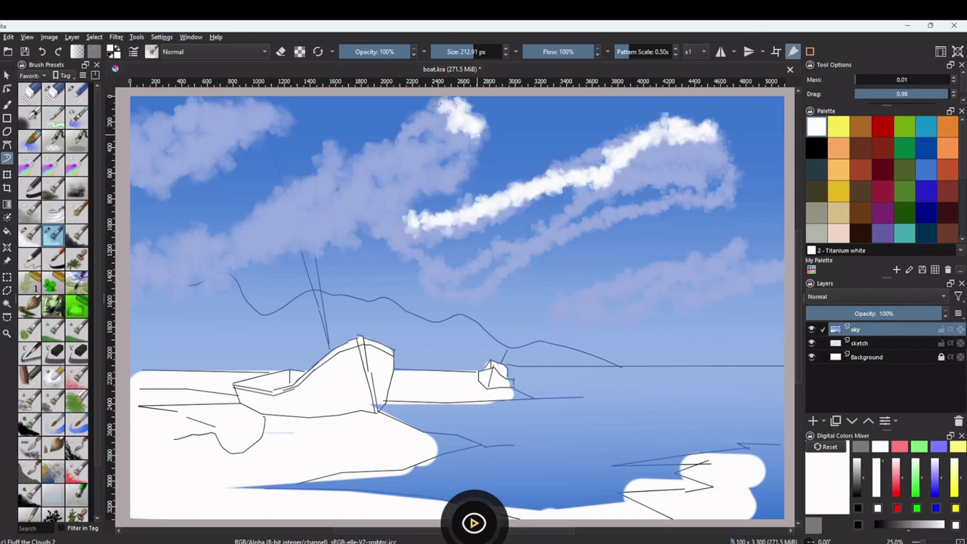
{"action": "left_click_drag", "start_coordinate": [712, 139], "coordinate": [735, 188]}
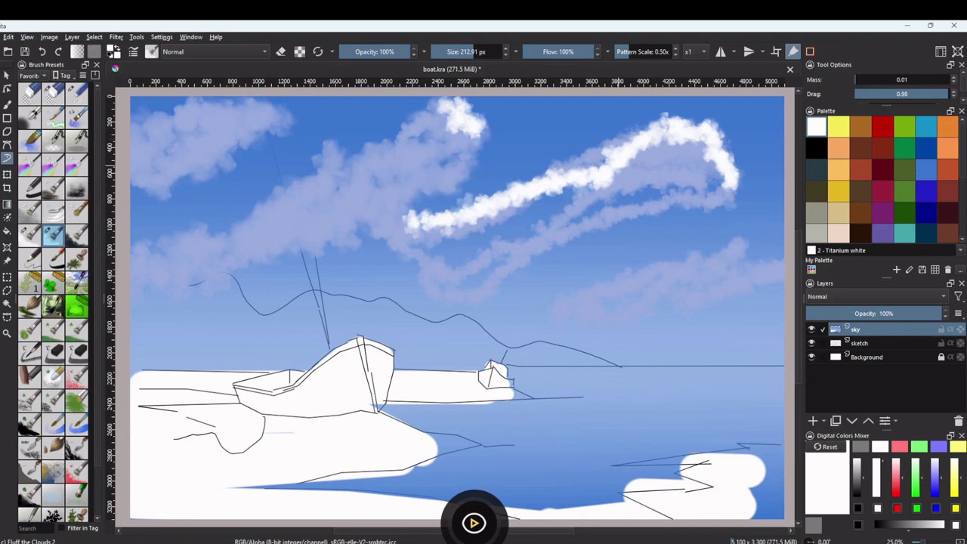
{"action": "mouse_move", "coordinate": [234, 235]}
{"action": "left_mouse_down"}
{"action": "mouse_move", "coordinate": [329, 152]}
{"action": "mouse_move", "coordinate": [412, 132]}
{"action": "mouse_move", "coordinate": [445, 106]}
{"action": "mouse_move", "coordinate": [453, 155]}
{"action": "left_mouse_up"}
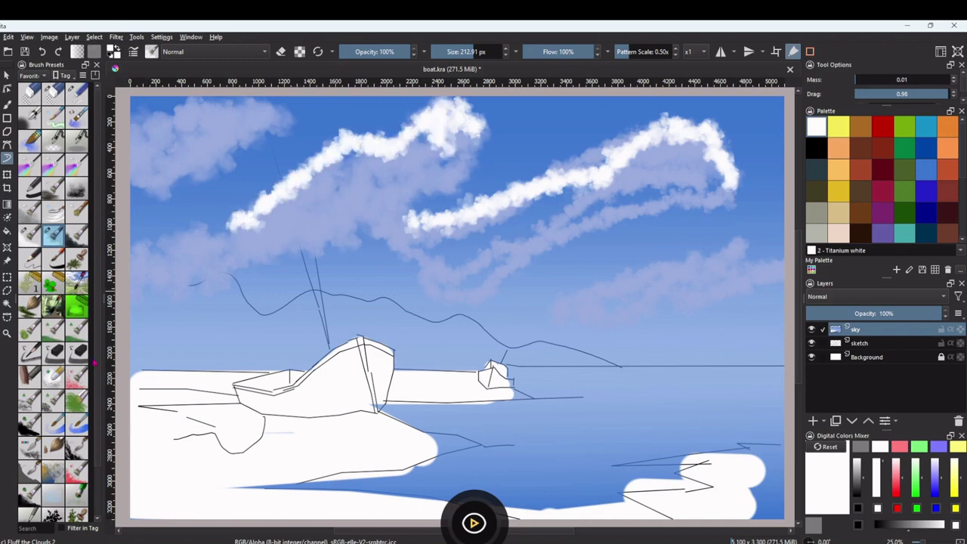
{"action": "left_click_drag", "start_coordinate": [166, 245], "coordinate": [242, 227]}
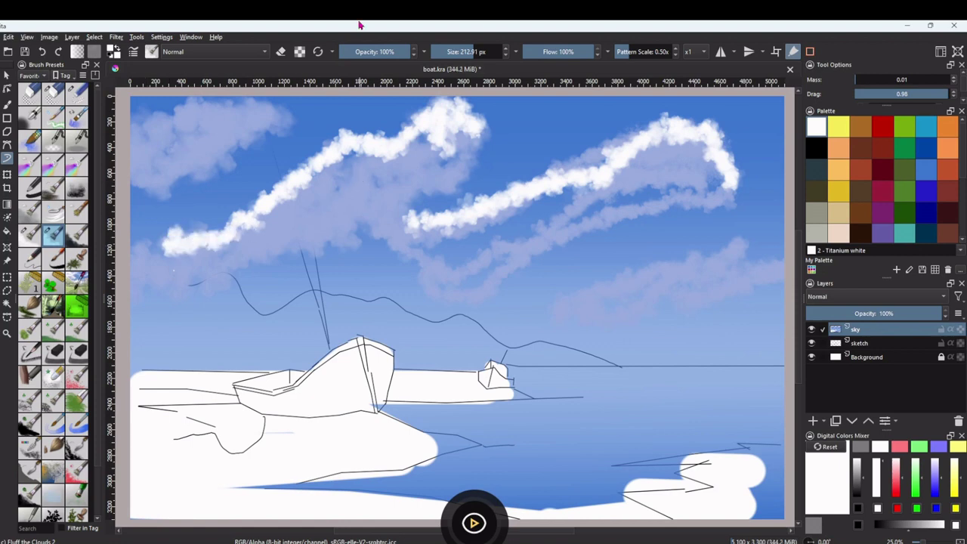
{"action": "mouse_move", "coordinate": [235, 129]}
{"action": "left_mouse_down"}
{"action": "mouse_move", "coordinate": [251, 107]}
{"action": "mouse_move", "coordinate": [274, 110]}
{"action": "mouse_move", "coordinate": [290, 129]}
{"action": "mouse_move", "coordinate": [260, 155]}
{"action": "left_mouse_up"}
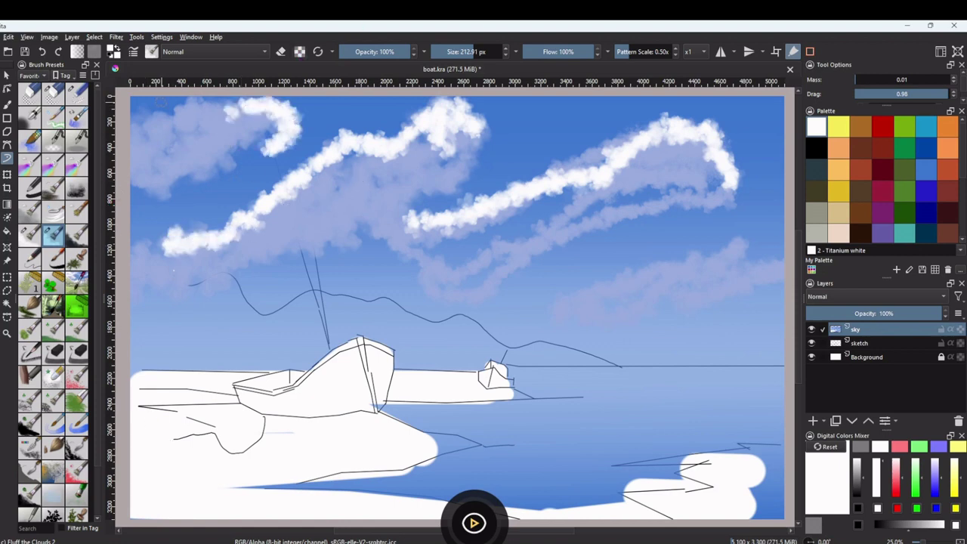
- Paint Titanium white highlights on the upper-left cloud, the central cloud bump and the low cloud on the sky's right side
{"action": "mouse_move", "coordinate": [228, 109]}
{"action": "left_mouse_down"}
{"action": "mouse_move", "coordinate": [186, 139]}
{"action": "mouse_move", "coordinate": [162, 139]}
{"action": "mouse_move", "coordinate": [148, 106]}
{"action": "mouse_move", "coordinate": [140, 141]}
{"action": "left_mouse_up"}
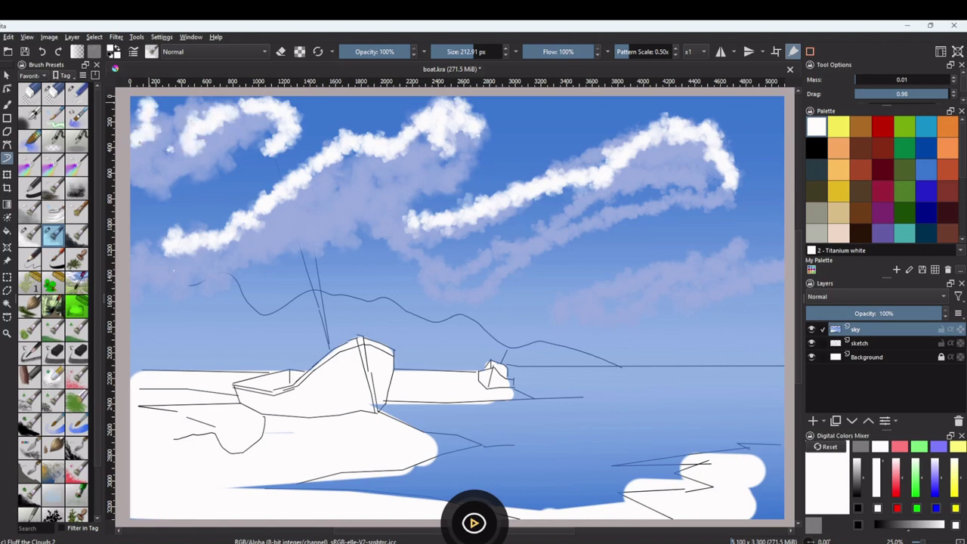
{"action": "mouse_move", "coordinate": [327, 232]}
{"action": "left_mouse_down"}
{"action": "mouse_move", "coordinate": [365, 202]}
{"action": "mouse_move", "coordinate": [394, 223]}
{"action": "left_mouse_up"}
{"action": "mouse_move", "coordinate": [733, 245]}
{"action": "left_mouse_down"}
{"action": "mouse_move", "coordinate": [651, 268]}
{"action": "mouse_move", "coordinate": [551, 336]}
{"action": "left_mouse_up"}
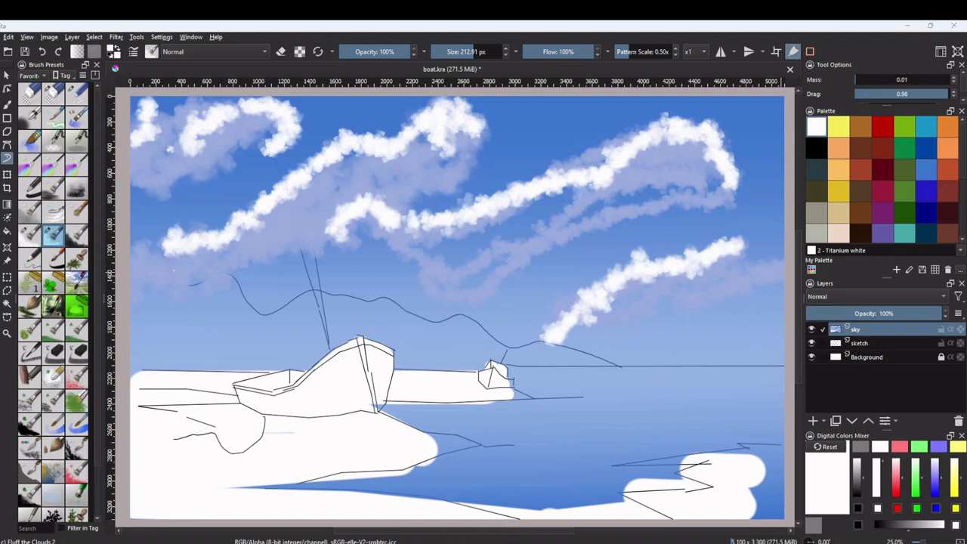
- With the My Skyblender large preset at about 309 px, blend the upper-right cloud's highlights and trails into the sky
{"action": "left_click", "coordinate": [53, 172]}
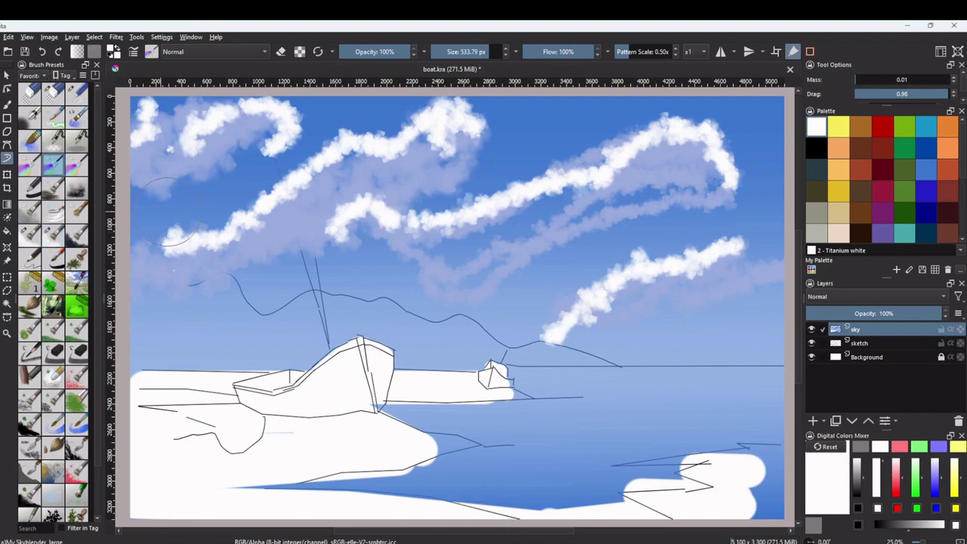
{"action": "left_click_drag", "start_coordinate": [490, 48], "coordinate": [476, 52]}
{"action": "mouse_move", "coordinate": [646, 179]}
{"action": "left_mouse_down"}
{"action": "mouse_move", "coordinate": [713, 175]}
{"action": "mouse_move", "coordinate": [676, 130]}
{"action": "mouse_move", "coordinate": [558, 197]}
{"action": "mouse_move", "coordinate": [604, 158]}
{"action": "mouse_move", "coordinate": [551, 190]}
{"action": "mouse_move", "coordinate": [434, 231]}
{"action": "mouse_move", "coordinate": [346, 224]}
{"action": "mouse_move", "coordinate": [412, 227]}
{"action": "mouse_move", "coordinate": [451, 236]}
{"action": "mouse_move", "coordinate": [457, 249]}
{"action": "mouse_move", "coordinate": [690, 164]}
{"action": "mouse_move", "coordinate": [687, 142]}
{"action": "mouse_move", "coordinate": [717, 181]}
{"action": "mouse_move", "coordinate": [712, 172]}
{"action": "mouse_move", "coordinate": [595, 213]}
{"action": "left_mouse_up"}
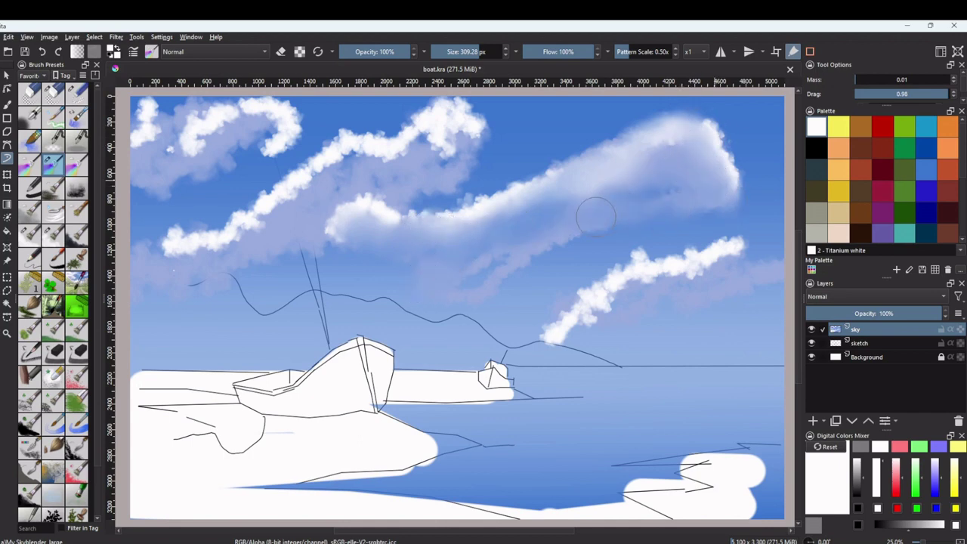
{"action": "left_click_drag", "start_coordinate": [471, 273], "coordinate": [540, 242]}
{"action": "left_click_drag", "start_coordinate": [458, 219], "coordinate": [693, 195]}
- Blend the middle cloud, the upper-right cloud's outer edge, the low right cloud and the upper-left cloud into soft shading
{"action": "mouse_move", "coordinate": [443, 135]}
{"action": "left_mouse_down"}
{"action": "mouse_move", "coordinate": [453, 134]}
{"action": "mouse_move", "coordinate": [371, 185]}
{"action": "mouse_move", "coordinate": [419, 147]}
{"action": "mouse_move", "coordinate": [352, 151]}
{"action": "mouse_move", "coordinate": [236, 241]}
{"action": "mouse_move", "coordinate": [132, 253]}
{"action": "mouse_move", "coordinate": [225, 247]}
{"action": "left_mouse_up"}
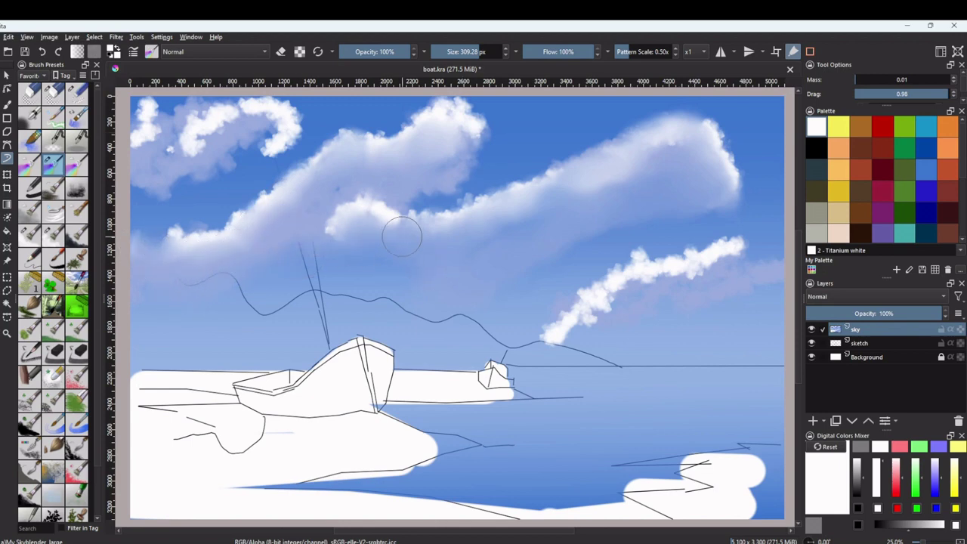
{"action": "mouse_move", "coordinate": [401, 237]}
{"action": "left_mouse_down"}
{"action": "mouse_move", "coordinate": [377, 216]}
{"action": "mouse_move", "coordinate": [310, 255]}
{"action": "left_mouse_up"}
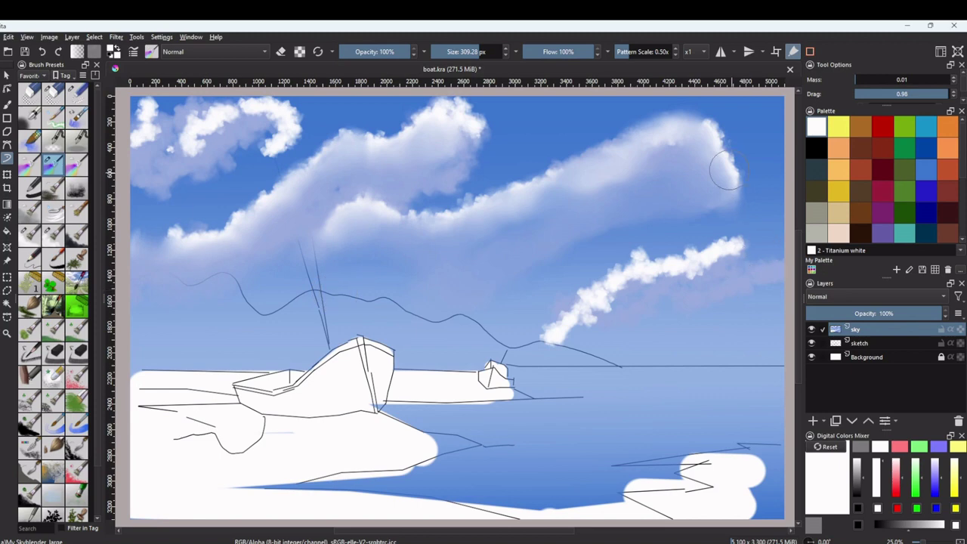
{"action": "mouse_move", "coordinate": [725, 170]}
{"action": "left_mouse_down"}
{"action": "mouse_move", "coordinate": [658, 142]}
{"action": "mouse_move", "coordinate": [690, 133]}
{"action": "mouse_move", "coordinate": [723, 168]}
{"action": "mouse_move", "coordinate": [729, 200]}
{"action": "left_mouse_up"}
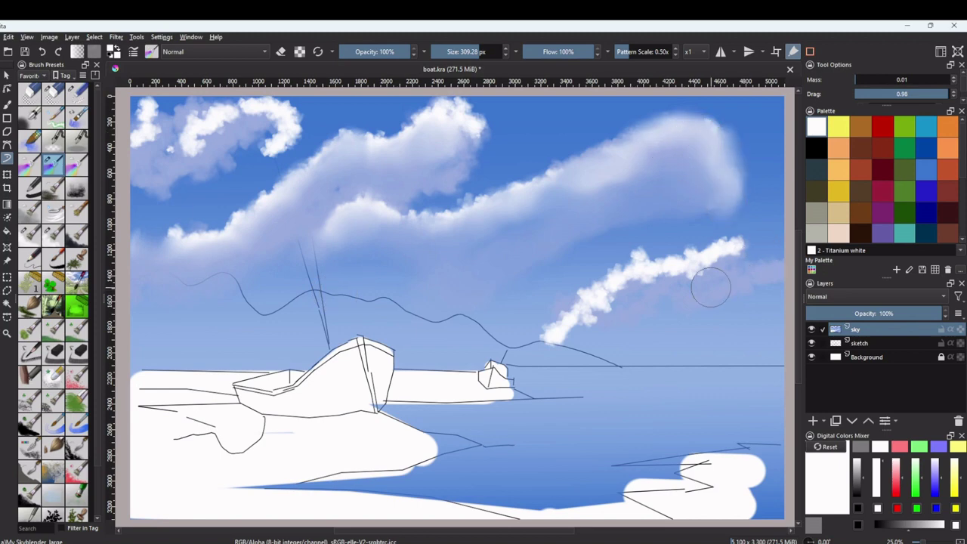
{"action": "mouse_move", "coordinate": [734, 253]}
{"action": "left_mouse_down"}
{"action": "mouse_move", "coordinate": [614, 302]}
{"action": "mouse_move", "coordinate": [536, 371]}
{"action": "mouse_move", "coordinate": [568, 324]}
{"action": "mouse_move", "coordinate": [739, 266]}
{"action": "mouse_move", "coordinate": [774, 271]}
{"action": "mouse_move", "coordinate": [647, 329]}
{"action": "left_mouse_up"}
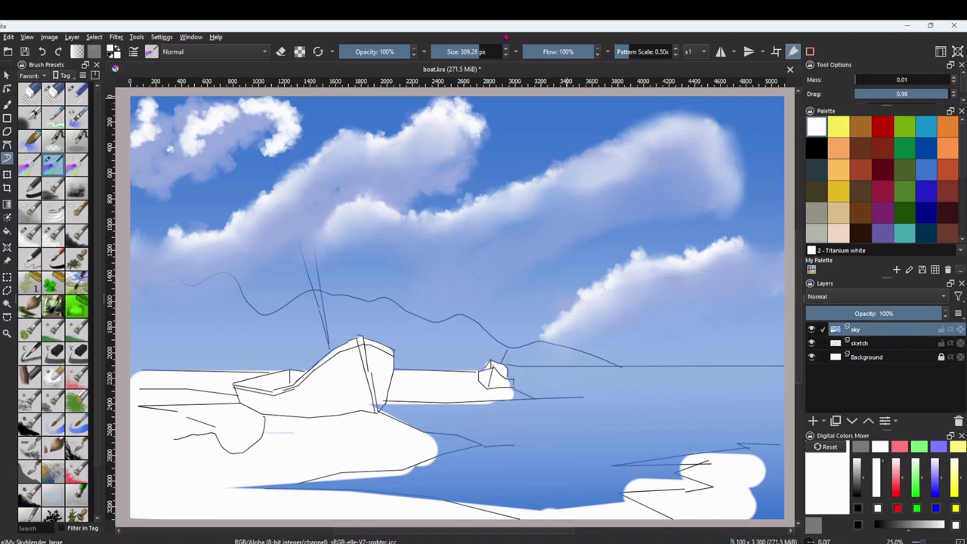
{"action": "mouse_move", "coordinate": [274, 135]}
{"action": "left_mouse_down"}
{"action": "mouse_move", "coordinate": [196, 156]}
{"action": "mouse_move", "coordinate": [214, 131]}
{"action": "mouse_move", "coordinate": [227, 129]}
{"action": "mouse_move", "coordinate": [173, 178]}
{"action": "mouse_move", "coordinate": [136, 113]}
{"action": "mouse_move", "coordinate": [162, 130]}
{"action": "mouse_move", "coordinate": [128, 183]}
{"action": "mouse_move", "coordinate": [166, 106]}
{"action": "mouse_move", "coordinate": [180, 101]}
{"action": "mouse_move", "coordinate": [198, 97]}
{"action": "mouse_move", "coordinate": [241, 141]}
{"action": "mouse_move", "coordinate": [192, 113]}
{"action": "mouse_move", "coordinate": [234, 151]}
{"action": "mouse_move", "coordinate": [255, 153]}
{"action": "mouse_move", "coordinate": [213, 182]}
{"action": "mouse_move", "coordinate": [130, 204]}
{"action": "mouse_move", "coordinate": [175, 185]}
{"action": "left_mouse_up"}
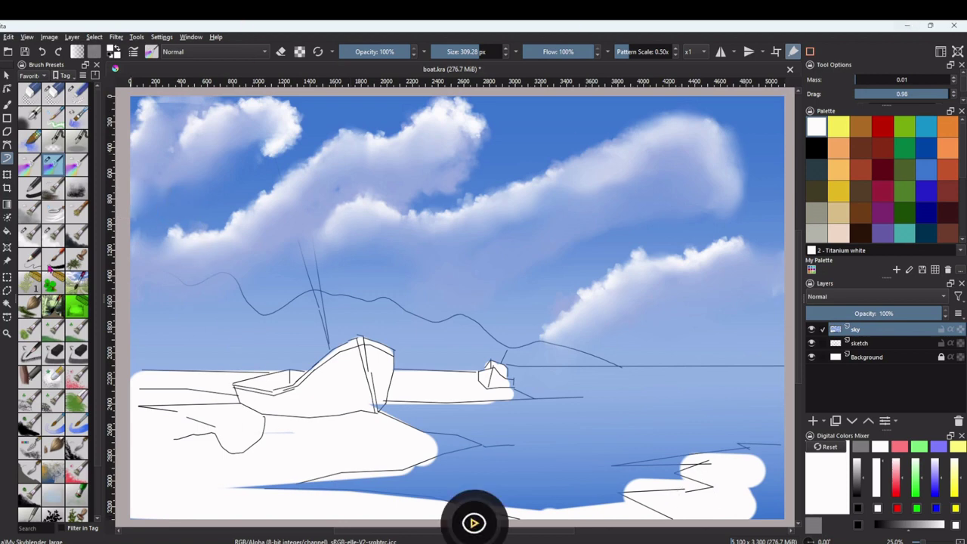
- With the Fluff the Clouds 2 preset, paint fresh white puffs along the top and outer edge of the upper-right cloud
{"action": "left_click", "coordinate": [53, 242]}
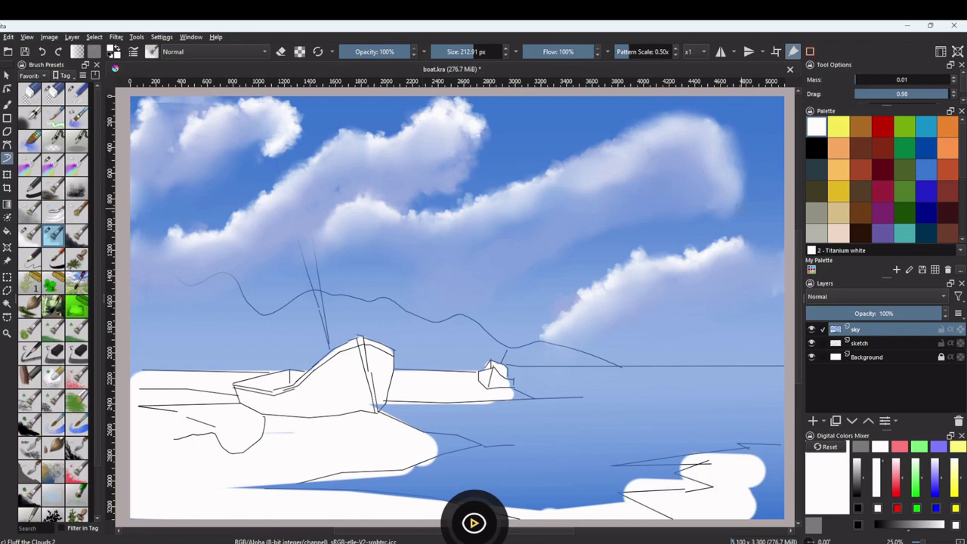
{"action": "mouse_move", "coordinate": [739, 189]}
{"action": "left_mouse_down"}
{"action": "mouse_move", "coordinate": [744, 175]}
{"action": "mouse_move", "coordinate": [706, 113]}
{"action": "mouse_move", "coordinate": [650, 151]}
{"action": "left_mouse_up"}
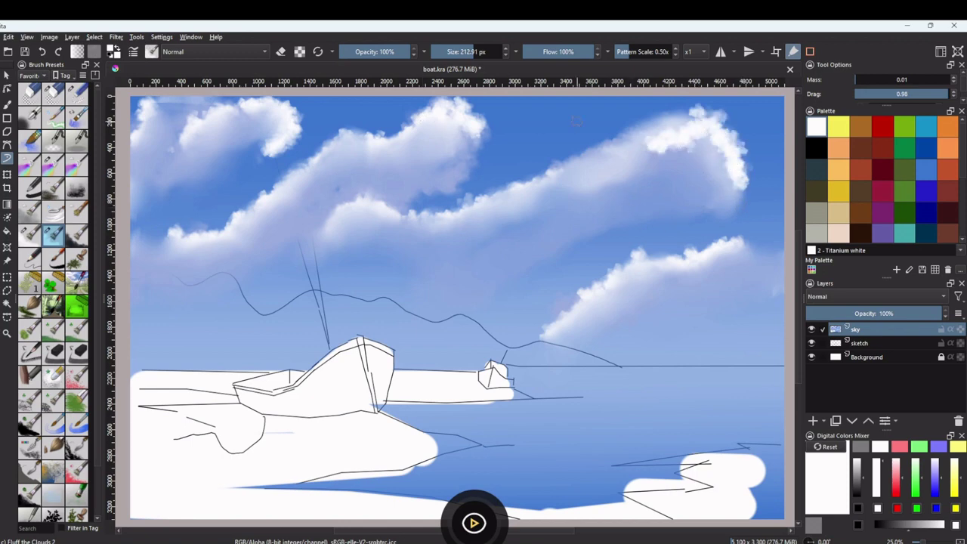
{"action": "mouse_move", "coordinate": [567, 170]}
{"action": "left_mouse_down"}
{"action": "mouse_move", "coordinate": [631, 123]}
{"action": "mouse_move", "coordinate": [690, 128]}
{"action": "left_mouse_up"}
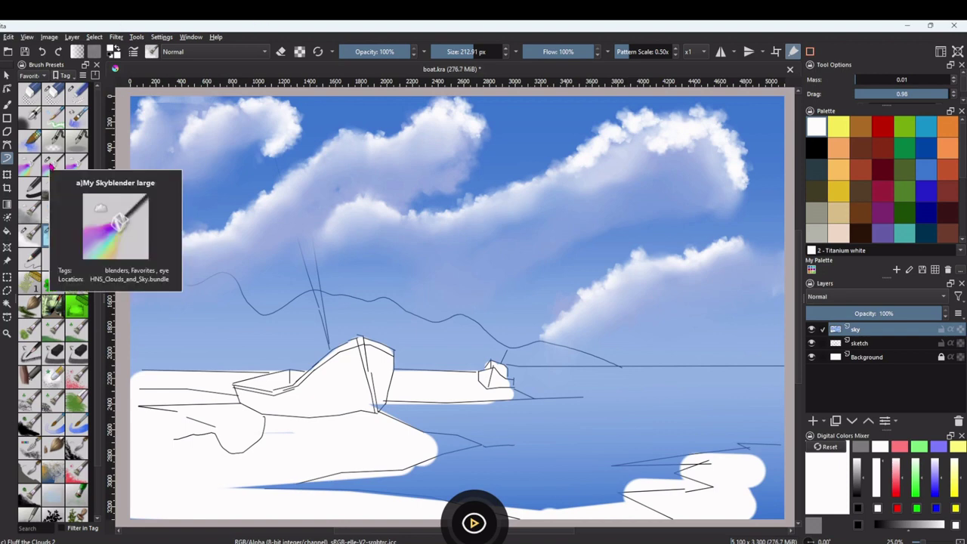
- Blend the upper-right cloud's new white puffs downward into its body with the My Skyblender large preset
{"action": "left_click", "coordinate": [52, 163]}
{"action": "mouse_move", "coordinate": [719, 183]}
{"action": "left_mouse_down"}
{"action": "mouse_move", "coordinate": [713, 154]}
{"action": "mouse_move", "coordinate": [654, 145]}
{"action": "mouse_move", "coordinate": [629, 129]}
{"action": "mouse_move", "coordinate": [568, 200]}
{"action": "mouse_move", "coordinate": [673, 154]}
{"action": "mouse_move", "coordinate": [713, 193]}
{"action": "left_mouse_up"}
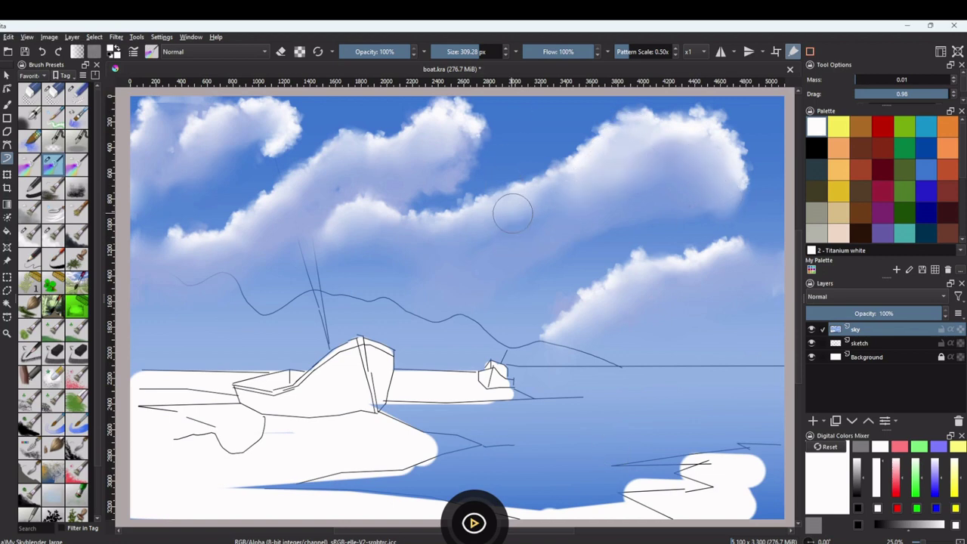
{"action": "left_click_drag", "start_coordinate": [627, 177], "coordinate": [649, 183]}
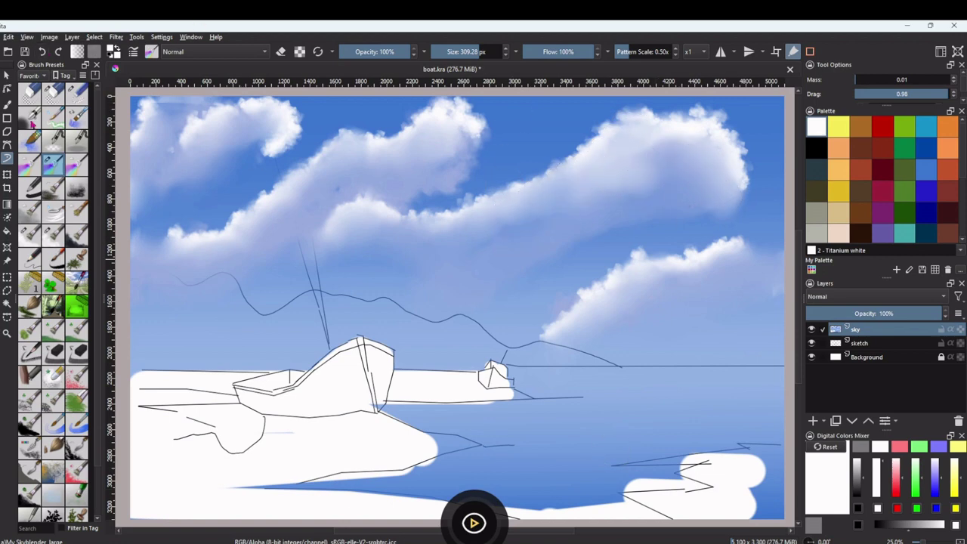
- With Fluff the Clouds 2 at about 157 px, paint a wavy white ridge from the upper-right cloud's body toward the sky's centre
{"action": "left_click", "coordinate": [56, 236]}
{"action": "left_click_drag", "start_coordinate": [477, 52], "coordinate": [469, 54]}
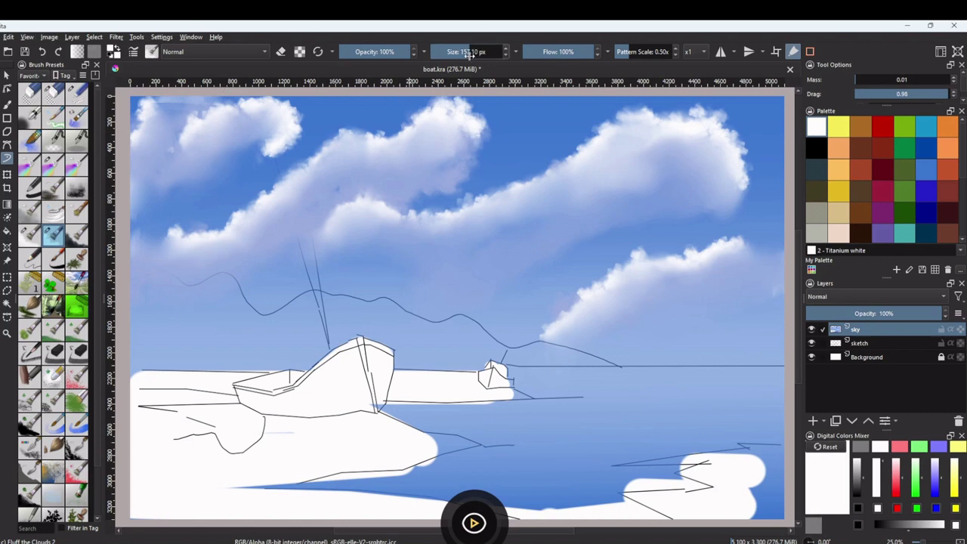
{"action": "mouse_move", "coordinate": [576, 167]}
{"action": "left_mouse_down"}
{"action": "mouse_move", "coordinate": [488, 249]}
{"action": "mouse_move", "coordinate": [429, 229]}
{"action": "mouse_move", "coordinate": [364, 262]}
{"action": "left_mouse_up"}
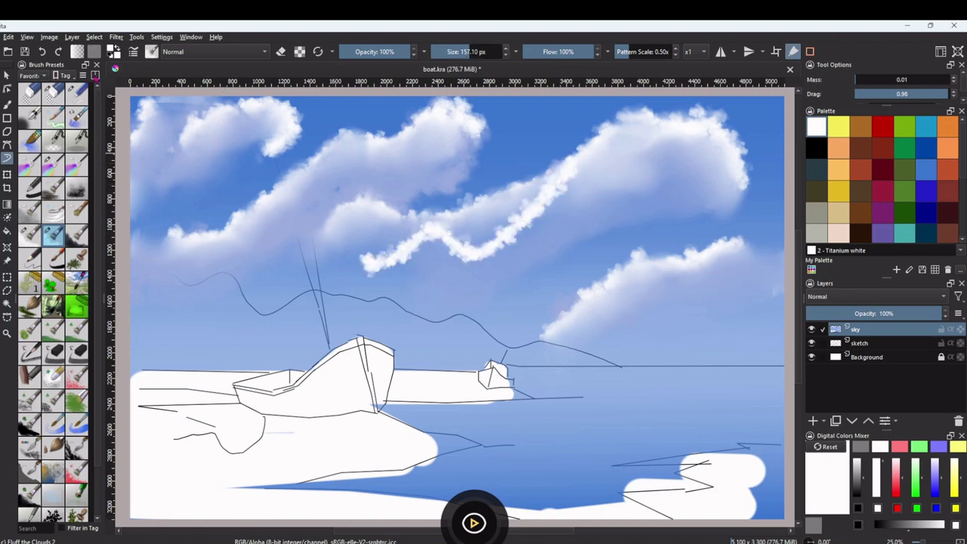
- Blend the wavy white ridge's lower edge with the My Skyblender large preset at 170 px
{"action": "left_click", "coordinate": [47, 172]}
{"action": "left_click", "coordinate": [480, 51]}
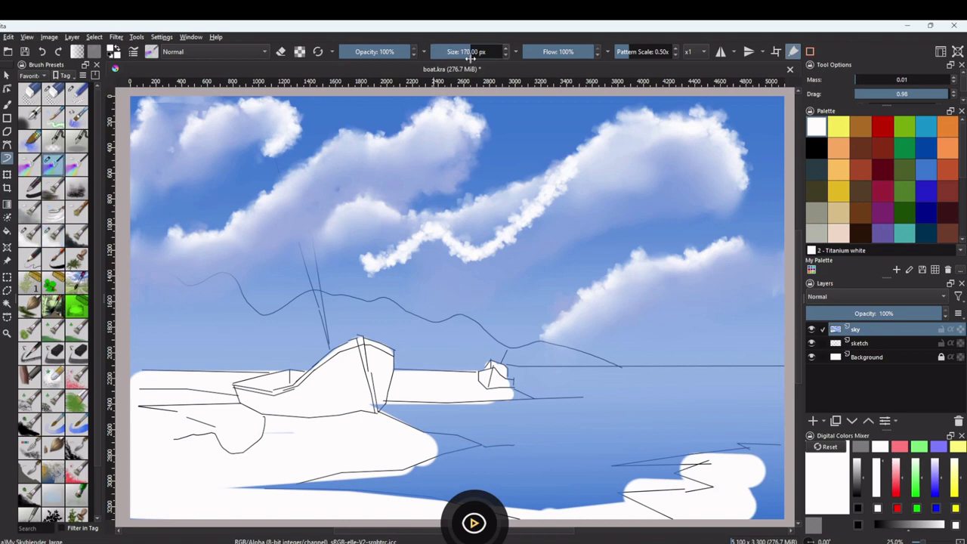
{"action": "mouse_move", "coordinate": [565, 179]}
{"action": "left_mouse_down"}
{"action": "mouse_move", "coordinate": [495, 255]}
{"action": "mouse_move", "coordinate": [467, 248]}
{"action": "mouse_move", "coordinate": [445, 266]}
{"action": "mouse_move", "coordinate": [494, 253]}
{"action": "mouse_move", "coordinate": [457, 262]}
{"action": "mouse_move", "coordinate": [434, 229]}
{"action": "mouse_move", "coordinate": [349, 289]}
{"action": "mouse_move", "coordinate": [369, 263]}
{"action": "mouse_move", "coordinate": [398, 251]}
{"action": "mouse_move", "coordinate": [423, 247]}
{"action": "mouse_move", "coordinate": [444, 260]}
{"action": "mouse_move", "coordinate": [527, 222]}
{"action": "left_mouse_up"}
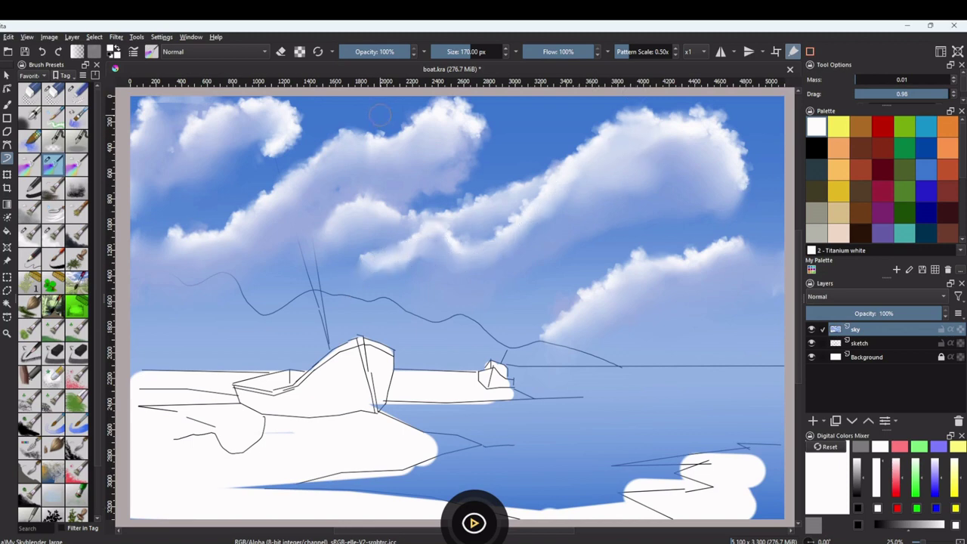
- Paint a second white ridge beneath the upper-right cloud with Fluff the Clouds 2 and soften its underside with My Skyblender large
{"action": "left_click", "coordinate": [55, 235]}
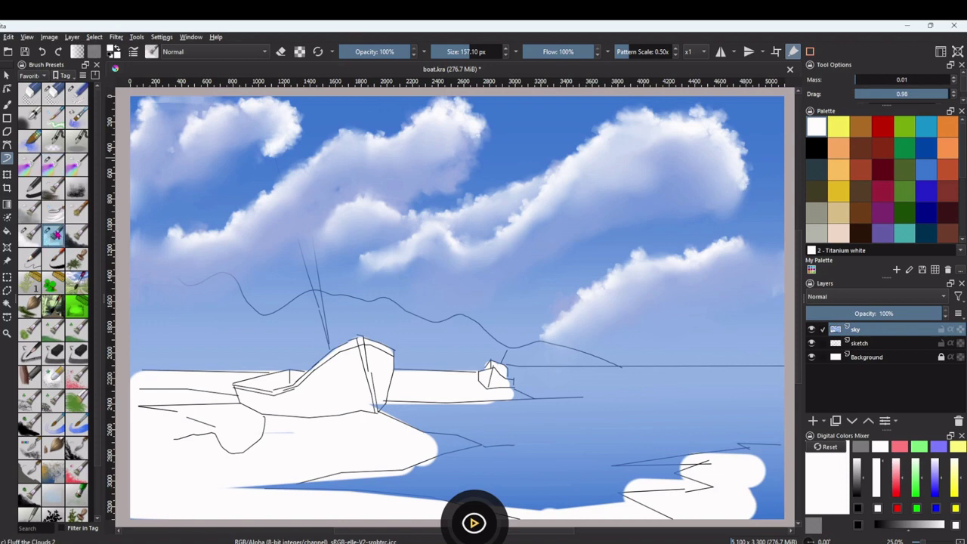
{"action": "mouse_move", "coordinate": [724, 205]}
{"action": "left_mouse_down"}
{"action": "mouse_move", "coordinate": [691, 184]}
{"action": "mouse_move", "coordinate": [608, 218]}
{"action": "mouse_move", "coordinate": [574, 266]}
{"action": "mouse_move", "coordinate": [546, 281]}
{"action": "mouse_move", "coordinate": [512, 281]}
{"action": "left_mouse_up"}
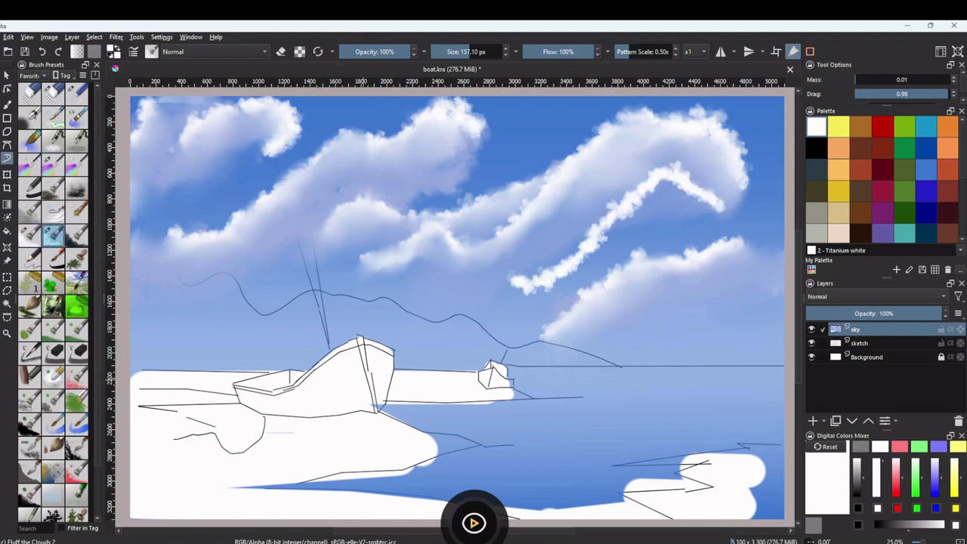
{"action": "key", "text": "slash"}
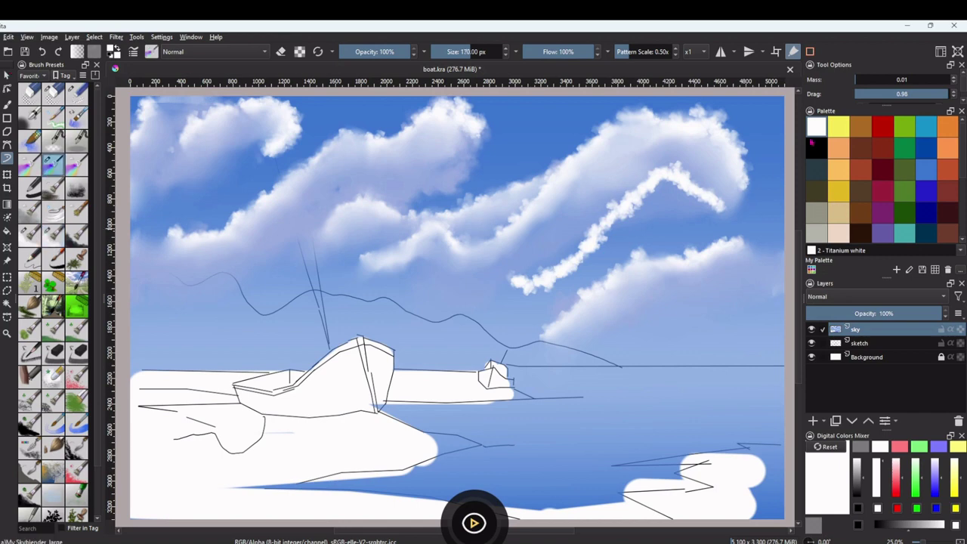
{"action": "mouse_move", "coordinate": [708, 199]}
{"action": "left_mouse_down"}
{"action": "mouse_move", "coordinate": [721, 206]}
{"action": "mouse_move", "coordinate": [663, 180]}
{"action": "mouse_move", "coordinate": [593, 253]}
{"action": "mouse_move", "coordinate": [505, 296]}
{"action": "mouse_move", "coordinate": [536, 291]}
{"action": "mouse_move", "coordinate": [594, 248]}
{"action": "mouse_move", "coordinate": [627, 206]}
{"action": "mouse_move", "coordinate": [737, 230]}
{"action": "left_mouse_up"}
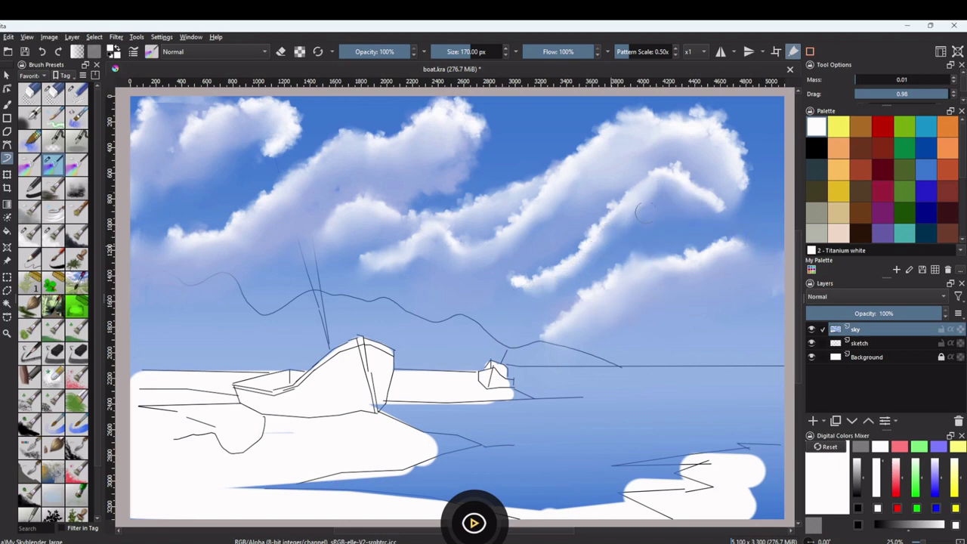
- On the dist trees layer, paint the distant hill's right end in Sap Green using Line tool strokes of the leaf dab brush
{"action": "mouse_move", "coordinate": [516, 363]}
{"action": "left_mouse_down"}
{"action": "mouse_move", "coordinate": [617, 360]}
{"action": "mouse_move", "coordinate": [474, 317]}
{"action": "left_mouse_up"}
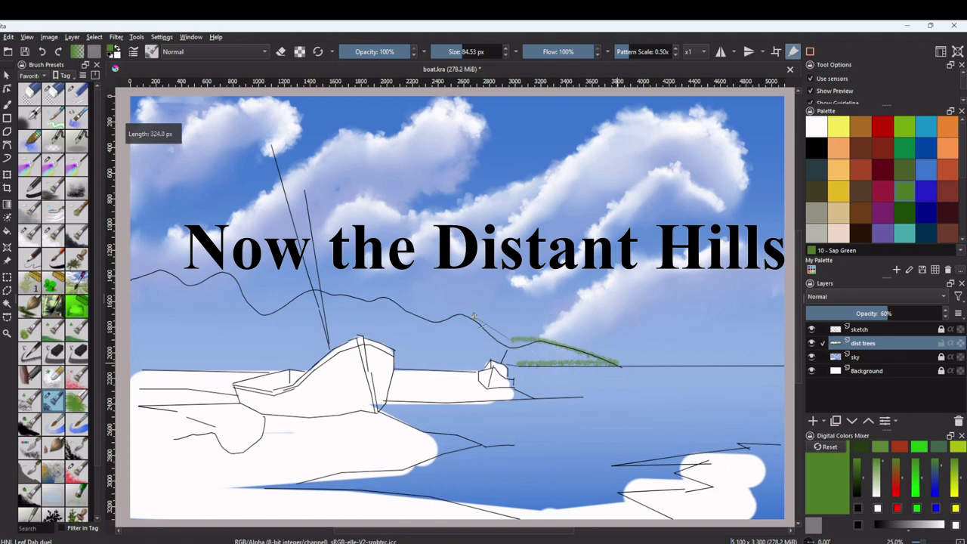
{"action": "mouse_move", "coordinate": [540, 353]}
{"action": "left_mouse_down"}
{"action": "mouse_move", "coordinate": [595, 363]}
{"action": "mouse_move", "coordinate": [508, 344]}
{"action": "mouse_move", "coordinate": [573, 352]}
{"action": "mouse_move", "coordinate": [547, 366]}
{"action": "mouse_move", "coordinate": [576, 366]}
{"action": "mouse_move", "coordinate": [528, 367]}
{"action": "mouse_move", "coordinate": [496, 326]}
{"action": "mouse_move", "coordinate": [502, 353]}
{"action": "mouse_move", "coordinate": [531, 349]}
{"action": "left_mouse_up"}
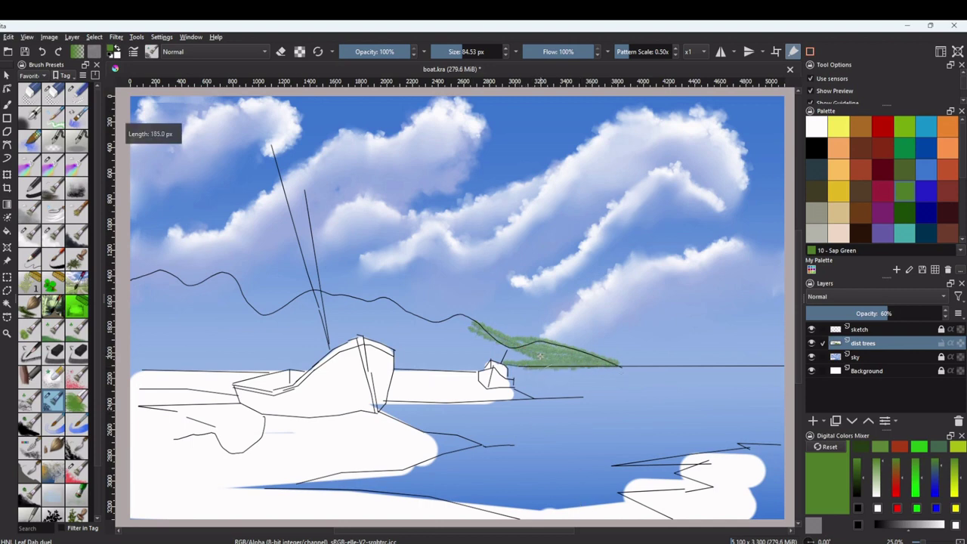
{"action": "left_click_drag", "start_coordinate": [467, 332], "coordinate": [468, 337]}
{"action": "left_click_drag", "start_coordinate": [577, 353], "coordinate": [539, 344]}
{"action": "mouse_move", "coordinate": [470, 345]}
{"action": "left_mouse_down"}
{"action": "mouse_move", "coordinate": [532, 359]}
{"action": "mouse_move", "coordinate": [473, 356]}
{"action": "left_mouse_up"}
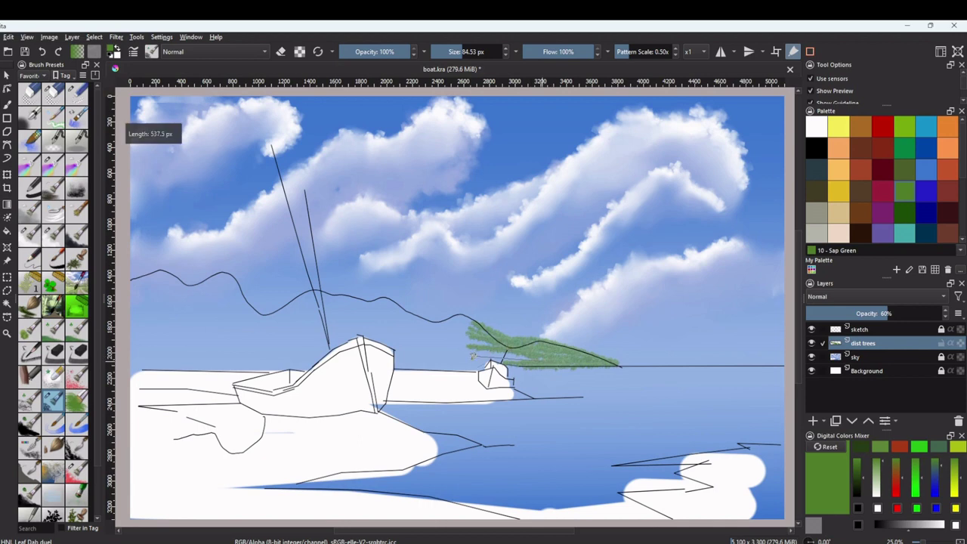
- Switch to the Freehand Brush tool and fill the distant hill with Sap Green foliage around and above the small boat
{"action": "left_click", "coordinate": [7, 105]}
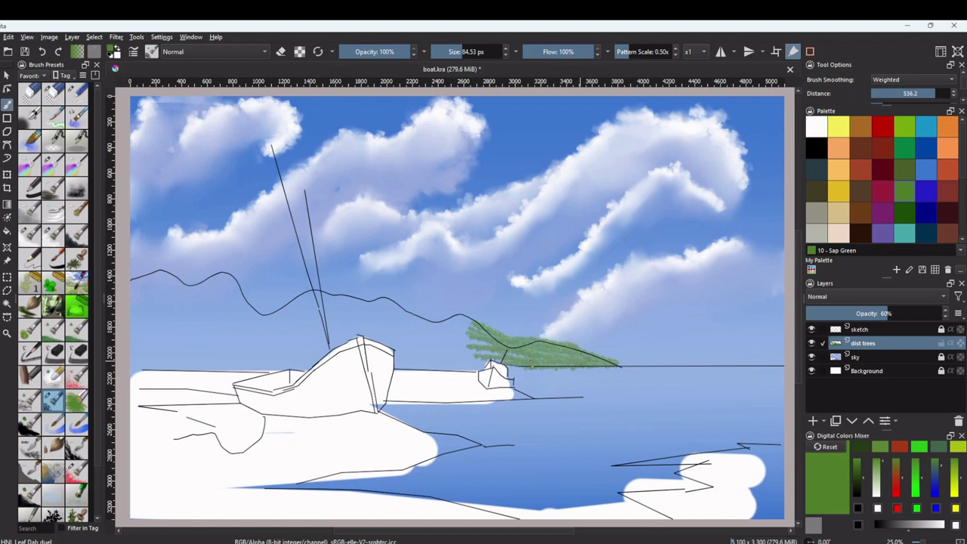
{"action": "left_click_drag", "start_coordinate": [521, 356], "coordinate": [464, 373]}
{"action": "left_click_drag", "start_coordinate": [490, 338], "coordinate": [447, 349]}
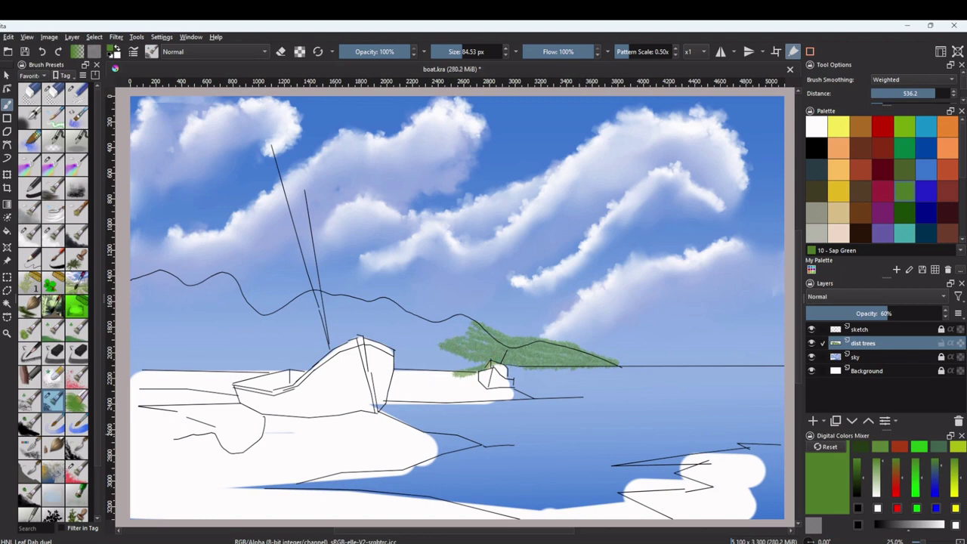
- Enlarge the brush to about 106 px and extend the green distant hill along the sketch line to the large boat's bow
{"action": "key", "text": "]"}
{"action": "left_click_drag", "start_coordinate": [481, 331], "coordinate": [454, 319]}
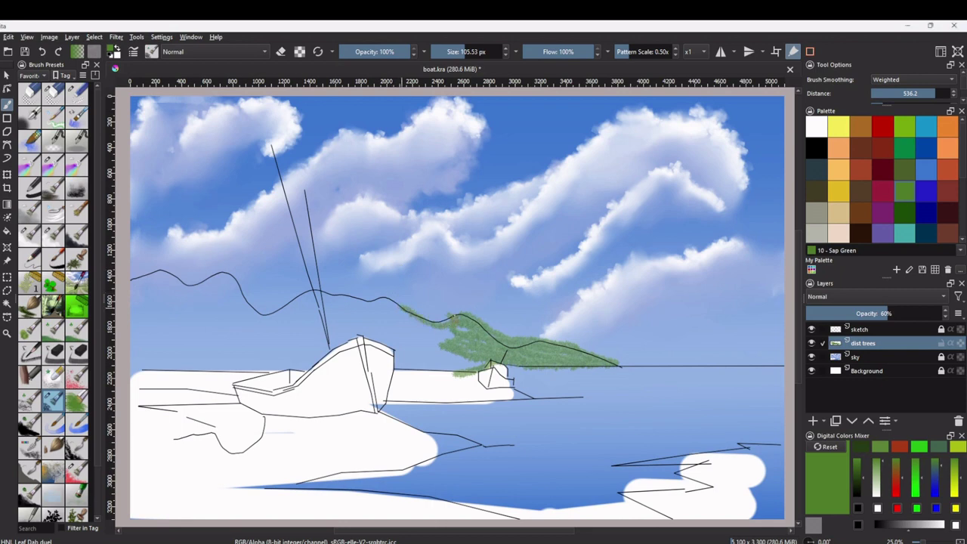
{"action": "mouse_move", "coordinate": [470, 330]}
{"action": "left_mouse_down"}
{"action": "mouse_move", "coordinate": [413, 324]}
{"action": "mouse_move", "coordinate": [452, 339]}
{"action": "mouse_move", "coordinate": [409, 342]}
{"action": "mouse_move", "coordinate": [436, 330]}
{"action": "mouse_move", "coordinate": [405, 321]}
{"action": "left_mouse_up"}
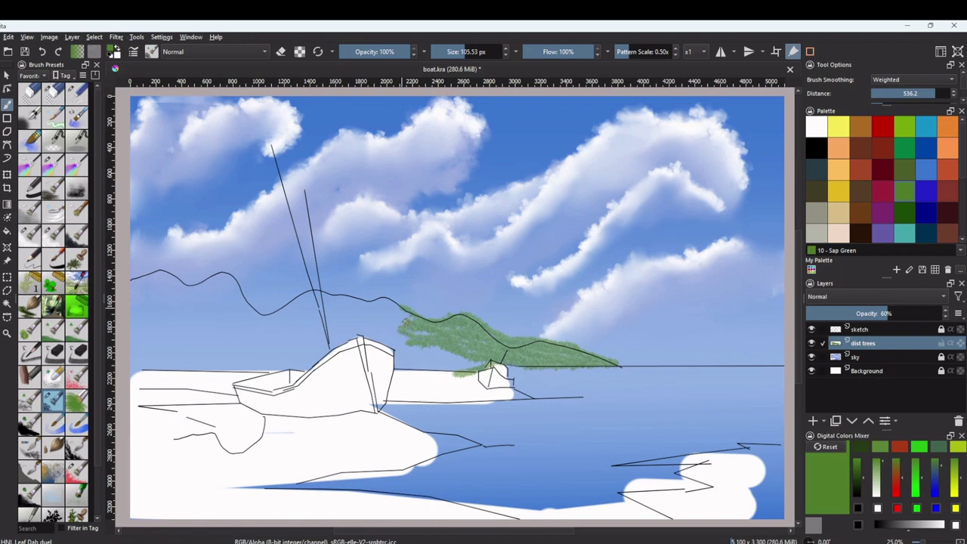
{"action": "mouse_move", "coordinate": [474, 363]}
{"action": "left_mouse_down"}
{"action": "mouse_move", "coordinate": [391, 358]}
{"action": "mouse_move", "coordinate": [446, 369]}
{"action": "mouse_move", "coordinate": [462, 347]}
{"action": "mouse_move", "coordinate": [478, 355]}
{"action": "left_mouse_up"}
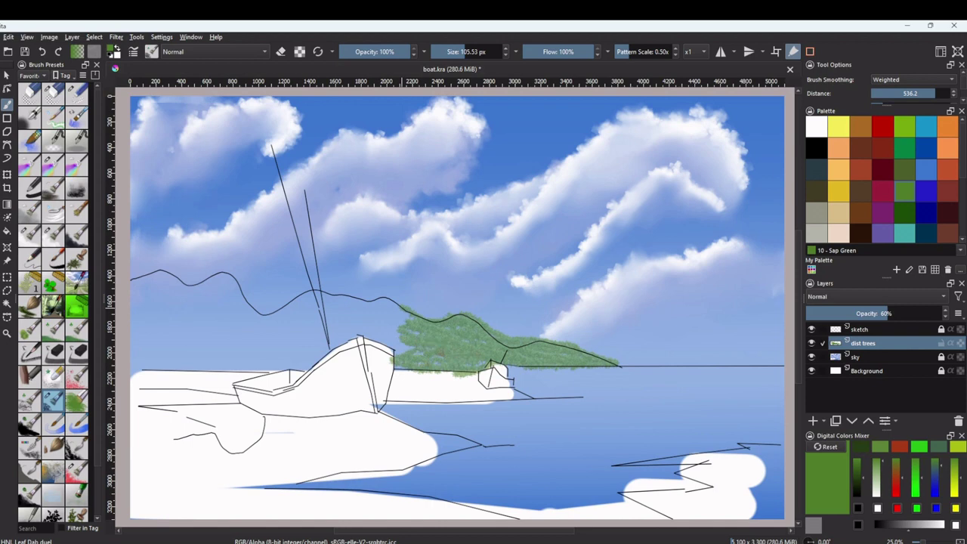
{"action": "left_click_drag", "start_coordinate": [390, 344], "coordinate": [423, 339]}
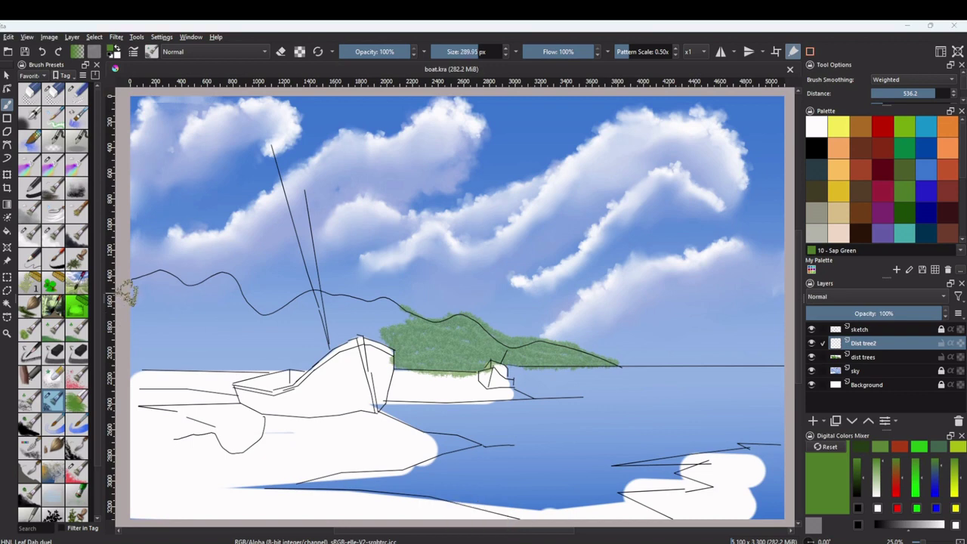
- On the Dist tree2 layer, paint the nearer left hill with Sap Green foliage at about 290 px, reaching behind the large boat
{"action": "mouse_move", "coordinate": [125, 293]}
{"action": "left_mouse_down"}
{"action": "mouse_move", "coordinate": [159, 277]}
{"action": "mouse_move", "coordinate": [140, 287]}
{"action": "mouse_move", "coordinate": [219, 278]}
{"action": "mouse_move", "coordinate": [241, 292]}
{"action": "mouse_move", "coordinate": [216, 272]}
{"action": "mouse_move", "coordinate": [258, 309]}
{"action": "mouse_move", "coordinate": [298, 299]}
{"action": "mouse_move", "coordinate": [251, 319]}
{"action": "mouse_move", "coordinate": [226, 305]}
{"action": "mouse_move", "coordinate": [257, 313]}
{"action": "mouse_move", "coordinate": [192, 268]}
{"action": "mouse_move", "coordinate": [178, 295]}
{"action": "mouse_move", "coordinate": [133, 306]}
{"action": "mouse_move", "coordinate": [175, 299]}
{"action": "mouse_move", "coordinate": [261, 319]}
{"action": "mouse_move", "coordinate": [230, 305]}
{"action": "mouse_move", "coordinate": [215, 336]}
{"action": "mouse_move", "coordinate": [122, 283]}
{"action": "mouse_move", "coordinate": [129, 325]}
{"action": "mouse_move", "coordinate": [222, 315]}
{"action": "mouse_move", "coordinate": [217, 329]}
{"action": "mouse_move", "coordinate": [227, 334]}
{"action": "mouse_move", "coordinate": [260, 310]}
{"action": "mouse_move", "coordinate": [304, 326]}
{"action": "mouse_move", "coordinate": [288, 322]}
{"action": "mouse_move", "coordinate": [272, 339]}
{"action": "mouse_move", "coordinate": [160, 349]}
{"action": "mouse_move", "coordinate": [261, 342]}
{"action": "mouse_move", "coordinate": [137, 336]}
{"action": "mouse_move", "coordinate": [213, 346]}
{"action": "mouse_move", "coordinate": [158, 344]}
{"action": "mouse_move", "coordinate": [128, 340]}
{"action": "mouse_move", "coordinate": [130, 329]}
{"action": "mouse_move", "coordinate": [142, 370]}
{"action": "mouse_move", "coordinate": [243, 359]}
{"action": "mouse_move", "coordinate": [265, 370]}
{"action": "mouse_move", "coordinate": [143, 366]}
{"action": "left_mouse_up"}
{"action": "mouse_move", "coordinate": [278, 319]}
{"action": "left_mouse_down"}
{"action": "mouse_move", "coordinate": [302, 307]}
{"action": "mouse_move", "coordinate": [311, 321]}
{"action": "mouse_move", "coordinate": [243, 362]}
{"action": "mouse_move", "coordinate": [257, 362]}
{"action": "mouse_move", "coordinate": [276, 337]}
{"action": "mouse_move", "coordinate": [264, 329]}
{"action": "mouse_move", "coordinate": [151, 378]}
{"action": "mouse_move", "coordinate": [125, 359]}
{"action": "mouse_move", "coordinate": [187, 310]}
{"action": "mouse_move", "coordinate": [261, 298]}
{"action": "left_mouse_up"}
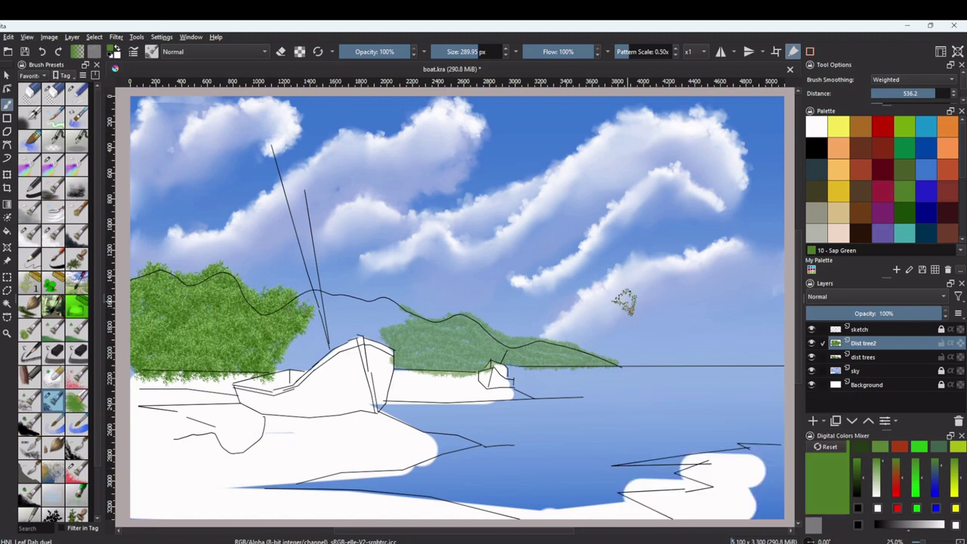
{"action": "mouse_move", "coordinate": [283, 361]}
{"action": "left_mouse_down"}
{"action": "mouse_move", "coordinate": [318, 367]}
{"action": "mouse_move", "coordinate": [272, 366]}
{"action": "mouse_move", "coordinate": [311, 371]}
{"action": "mouse_move", "coordinate": [298, 333]}
{"action": "mouse_move", "coordinate": [325, 359]}
{"action": "mouse_move", "coordinate": [295, 336]}
{"action": "left_mouse_up"}
{"action": "mouse_move", "coordinate": [293, 296]}
{"action": "left_mouse_down"}
{"action": "mouse_move", "coordinate": [394, 352]}
{"action": "mouse_move", "coordinate": [408, 378]}
{"action": "mouse_move", "coordinate": [333, 355]}
{"action": "mouse_move", "coordinate": [346, 332]}
{"action": "mouse_move", "coordinate": [317, 313]}
{"action": "mouse_move", "coordinate": [327, 341]}
{"action": "mouse_move", "coordinate": [332, 336]}
{"action": "mouse_move", "coordinate": [325, 325]}
{"action": "mouse_move", "coordinate": [340, 317]}
{"action": "mouse_move", "coordinate": [287, 355]}
{"action": "mouse_move", "coordinate": [306, 351]}
{"action": "mouse_move", "coordinate": [287, 378]}
{"action": "mouse_move", "coordinate": [318, 369]}
{"action": "left_mouse_up"}
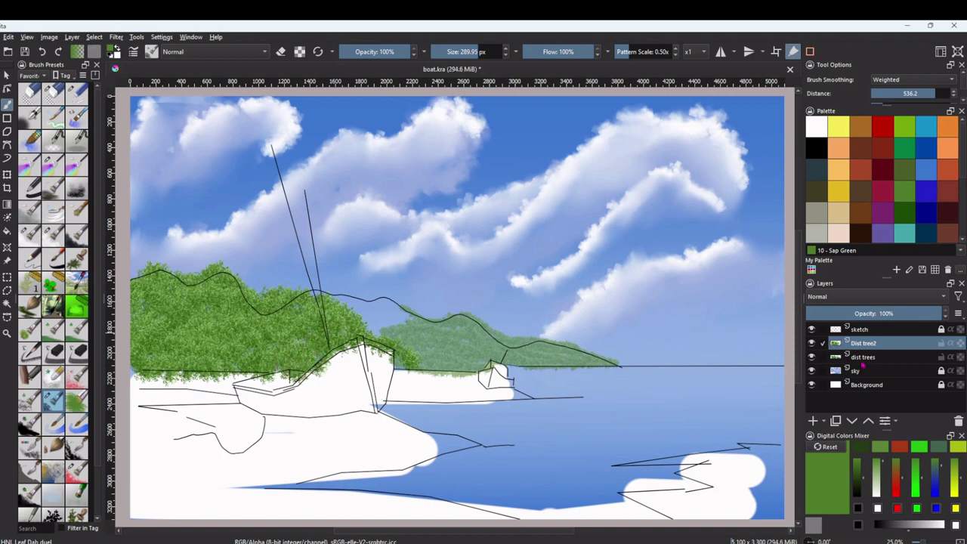
- On the dist trees layer, fill the gap beside the nearer hill with Sap Green foliage at about 157 px and set the layer opacity to 69%
{"action": "left_click", "coordinate": [862, 363]}
{"action": "left_click_drag", "start_coordinate": [468, 51], "coordinate": [462, 51]}
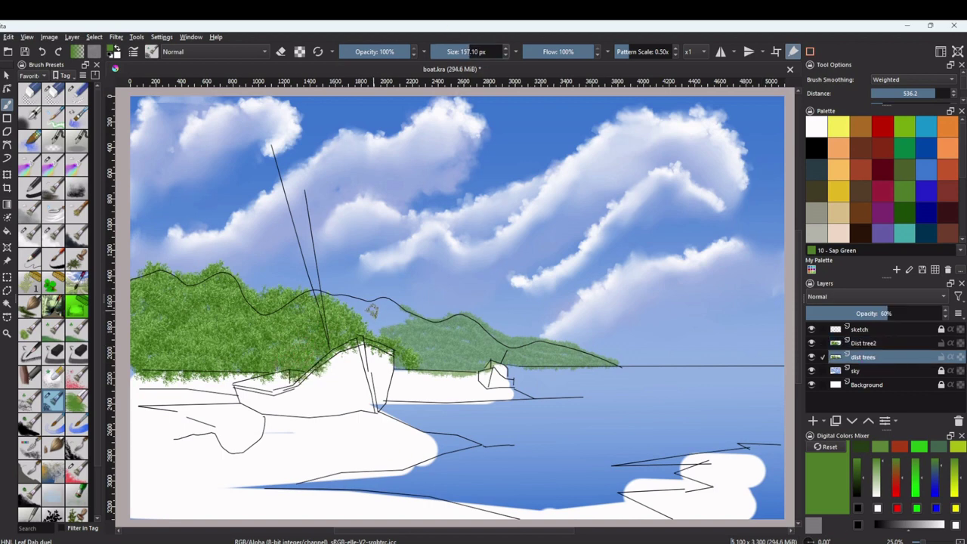
{"action": "mouse_move", "coordinate": [370, 309]}
{"action": "left_mouse_down"}
{"action": "mouse_move", "coordinate": [412, 317]}
{"action": "mouse_move", "coordinate": [355, 305]}
{"action": "left_mouse_up"}
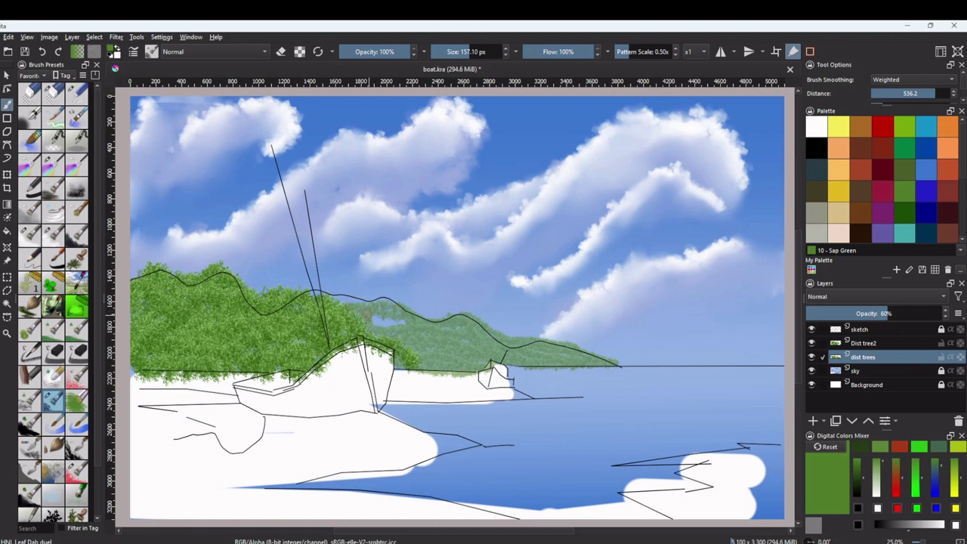
{"action": "left_click_drag", "start_coordinate": [390, 317], "coordinate": [391, 328]}
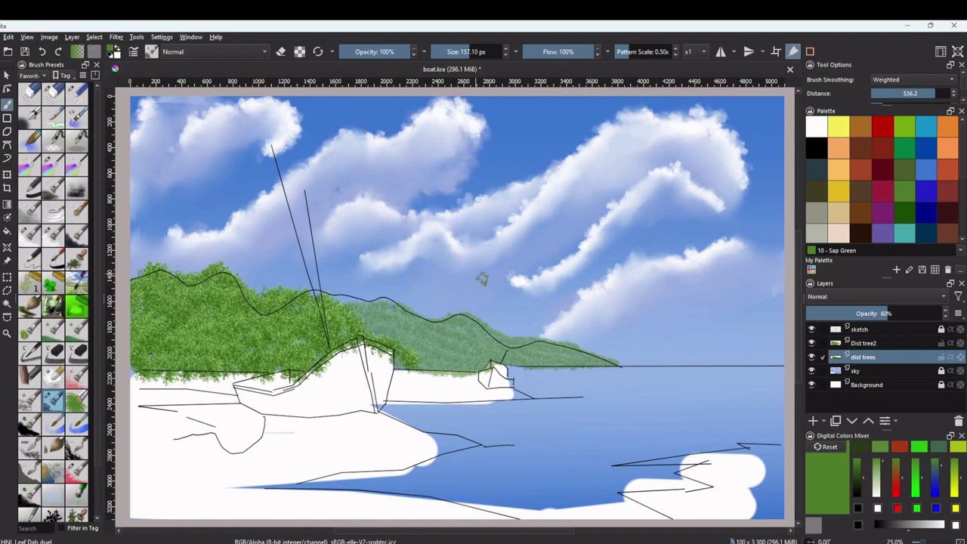
{"action": "left_click", "coordinate": [900, 313]}
- Select the far end of the distant hill, apply an HSV adjustment with saturation -24 and lightness 13, and deselect
{"action": "left_click", "coordinate": [7, 289]}
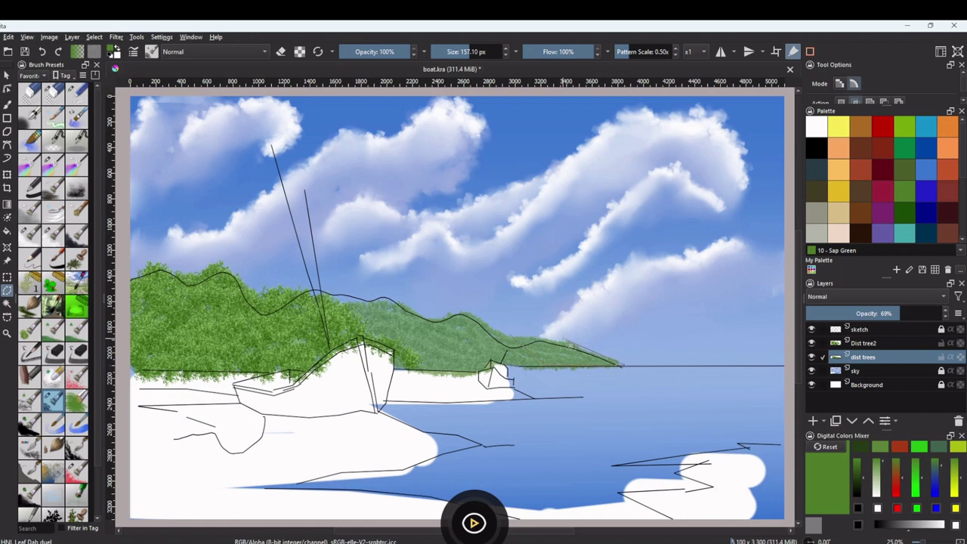
{"action": "left_click", "coordinate": [510, 338]}
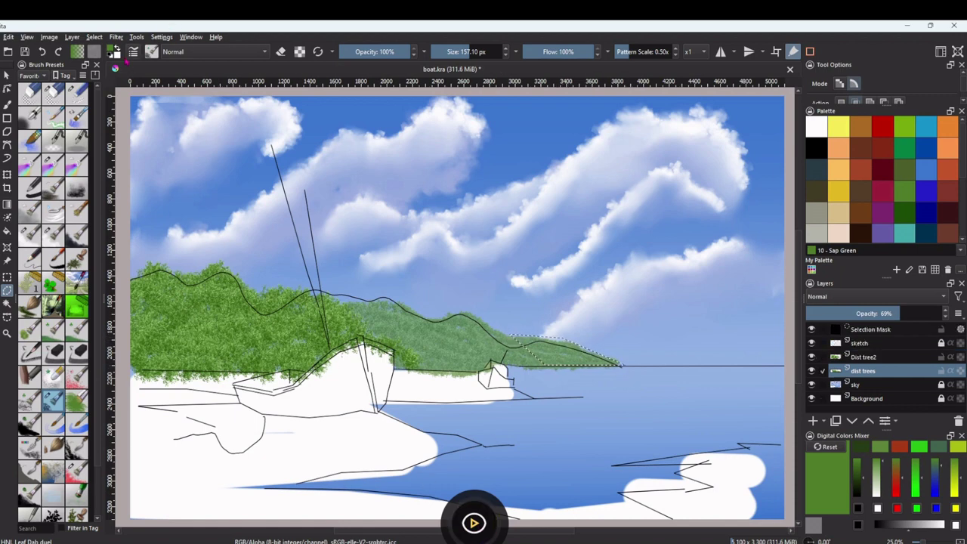
{"action": "left_click", "coordinate": [115, 37]}
{"action": "mouse_move", "coordinate": [155, 72]}
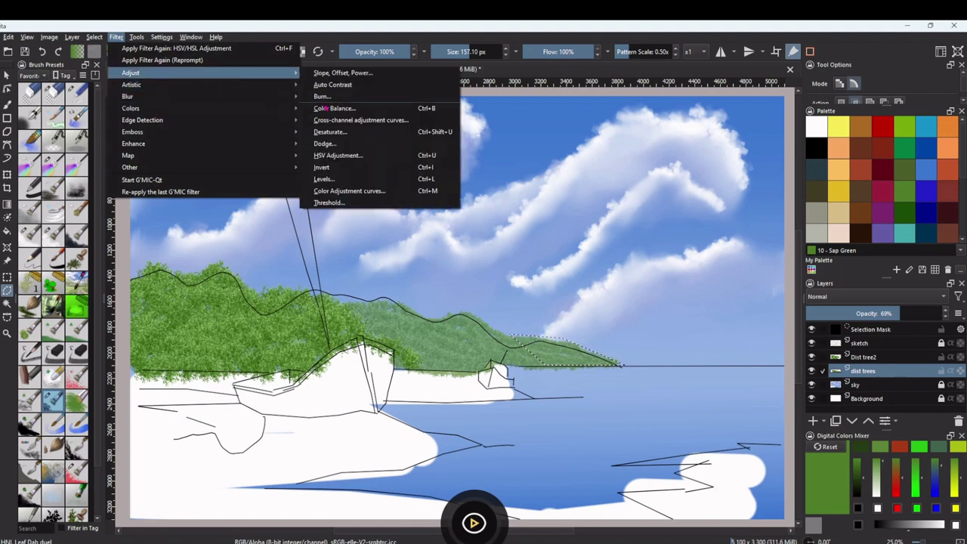
{"action": "left_click", "coordinate": [337, 155]}
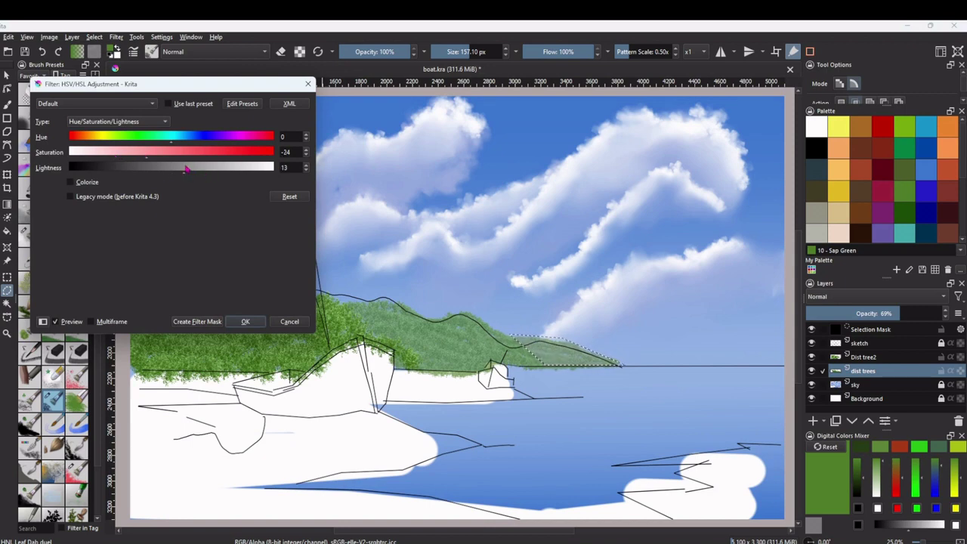
{"action": "left_click", "coordinate": [245, 321]}
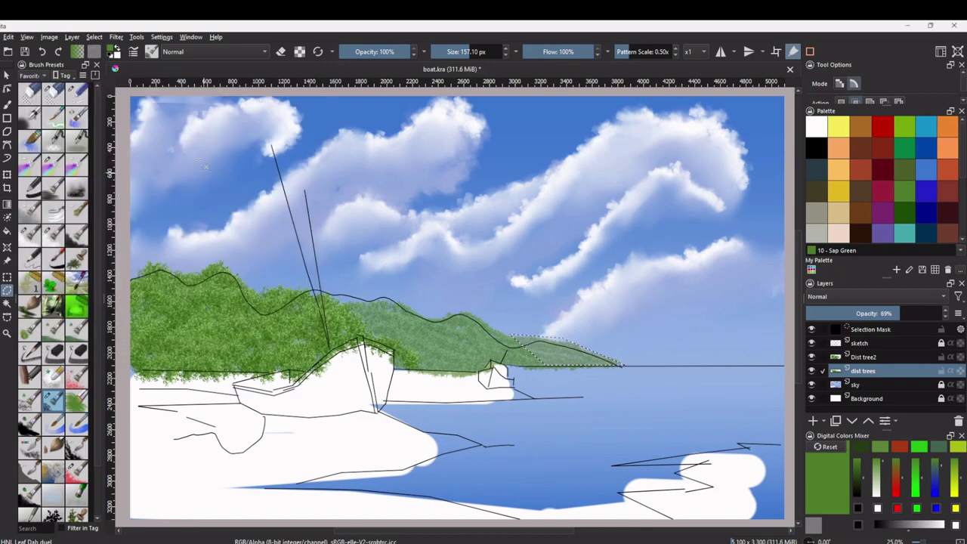
{"action": "left_click", "coordinate": [7, 277]}
{"action": "left_click_drag", "start_coordinate": [230, 211], "coordinate": [237, 239]}
- Unlock the sketch layer and erase the hill outlines with the Eraser Circle brush at about 221 px
{"action": "mouse_move", "coordinate": [73, 188]}
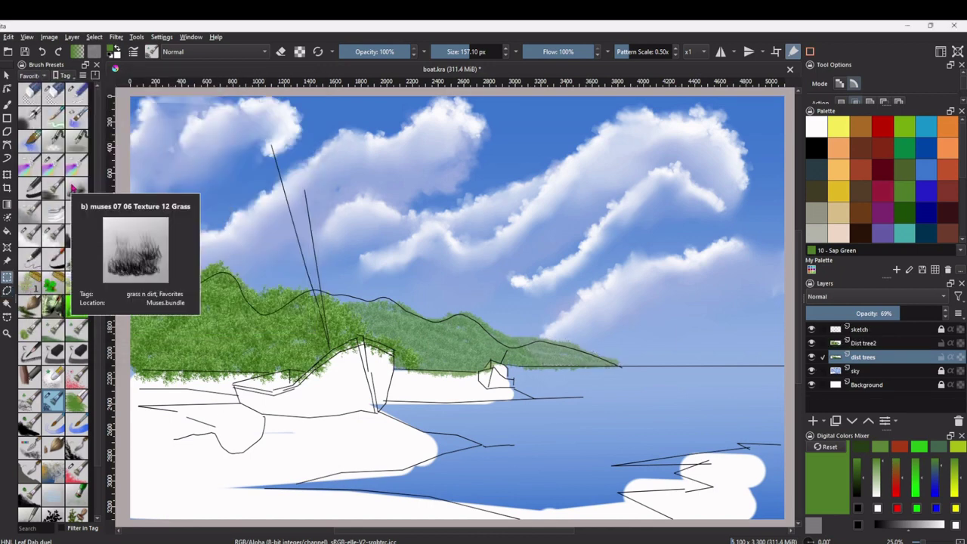
{"action": "left_click", "coordinate": [876, 329]}
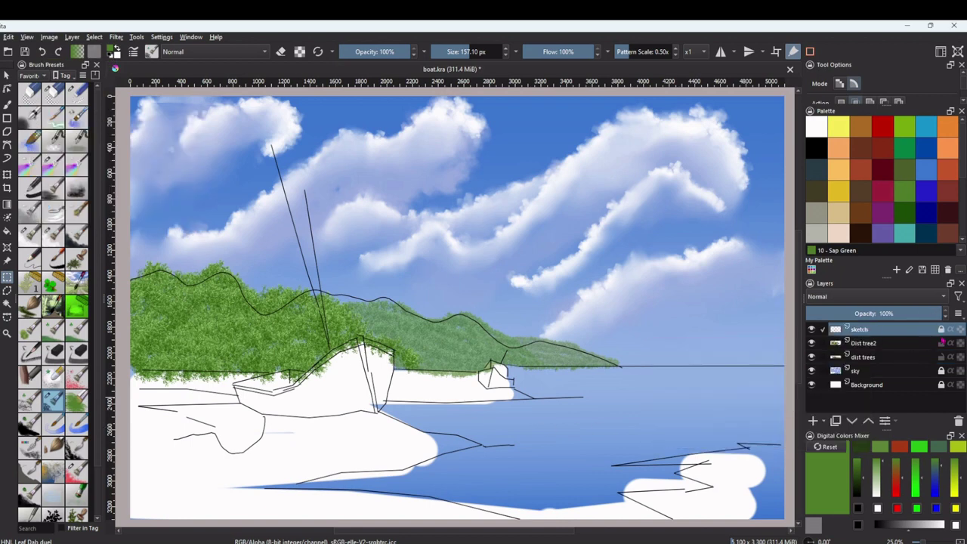
{"action": "left_click", "coordinate": [47, 96]}
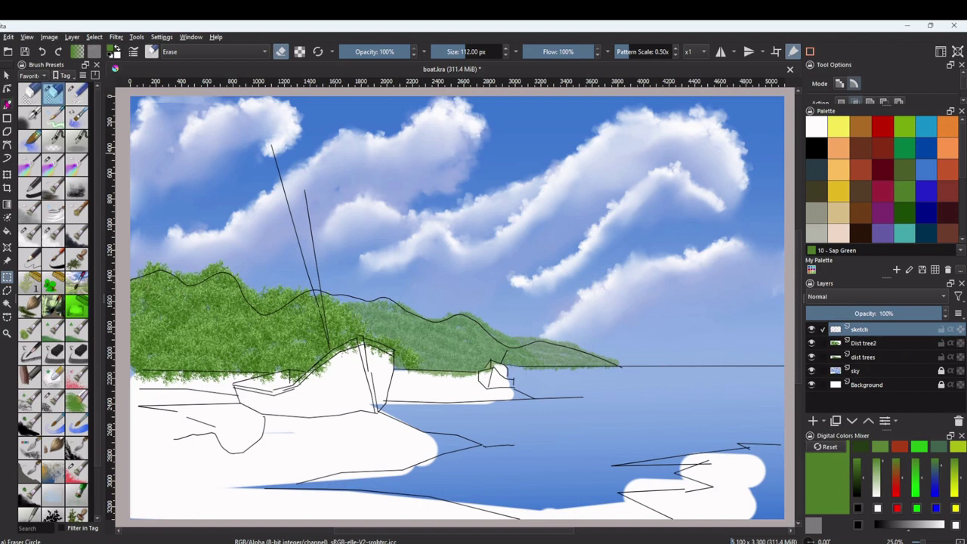
{"action": "left_click", "coordinate": [8, 106]}
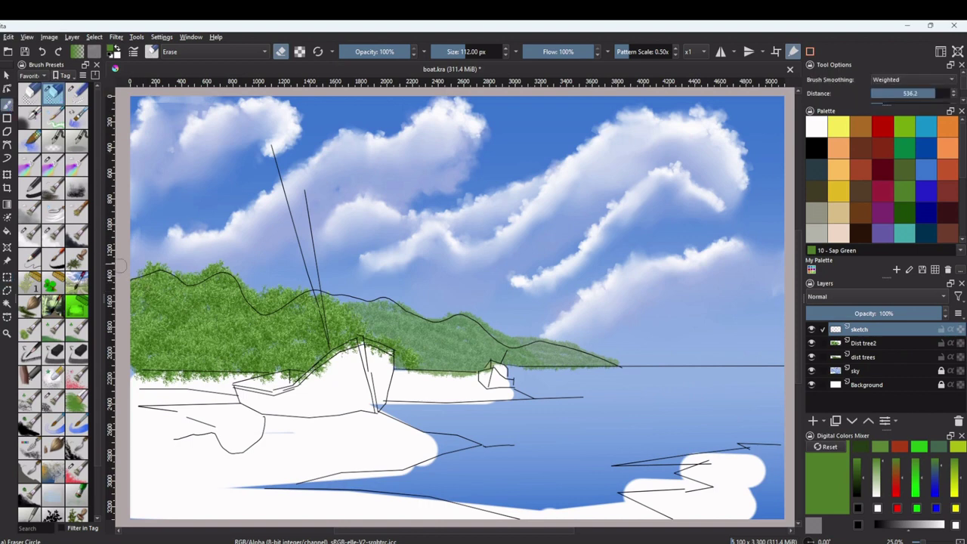
{"action": "left_click", "coordinate": [478, 47]}
{"action": "left_click_drag", "start_coordinate": [175, 265], "coordinate": [219, 271]}
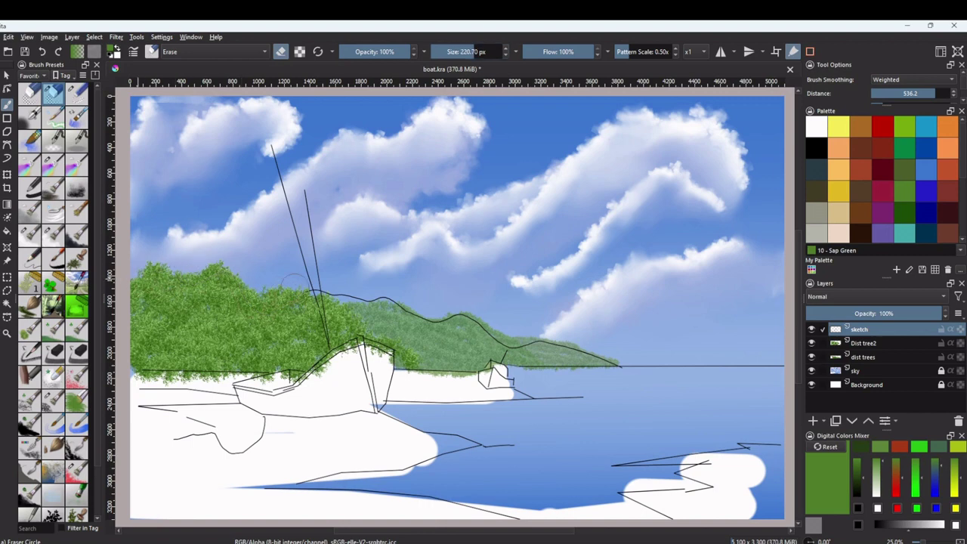
{"action": "mouse_move", "coordinate": [316, 281]}
{"action": "left_mouse_down"}
{"action": "mouse_move", "coordinate": [615, 346]}
{"action": "mouse_move", "coordinate": [537, 340]}
{"action": "left_mouse_up"}
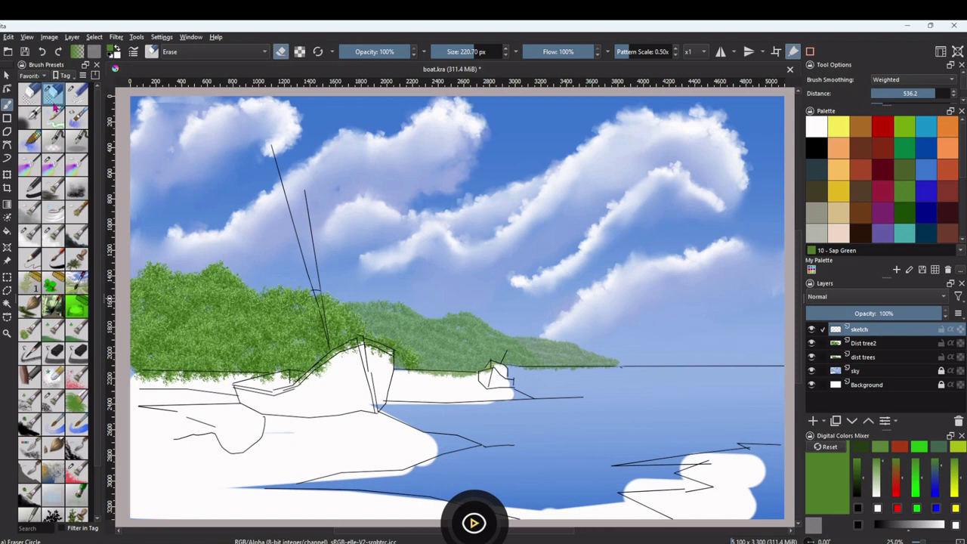
- With the Line tool and the Eraser Small brush, trim the foliage below the shoreline on the Dist tree2 and dist trees layers
{"action": "left_click", "coordinate": [76, 93]}
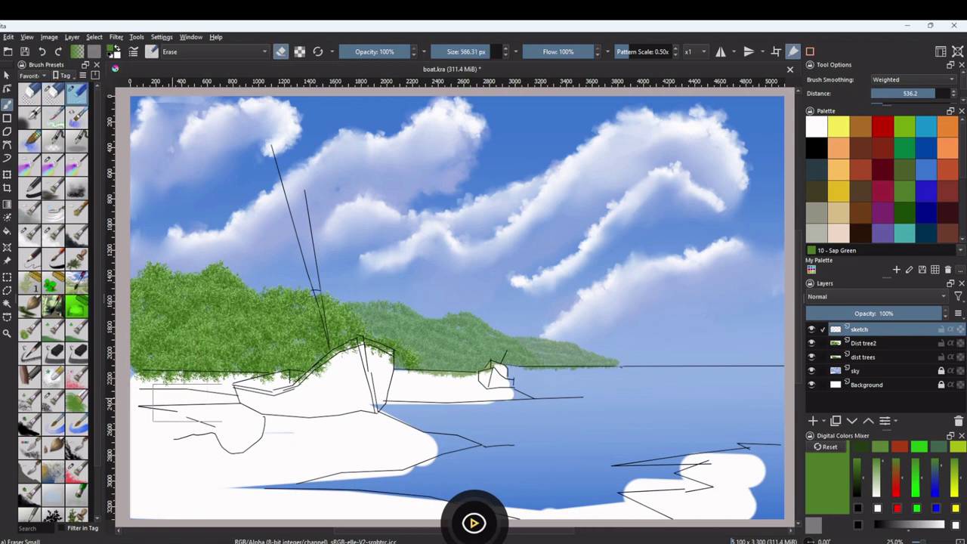
{"action": "left_click", "coordinate": [866, 344]}
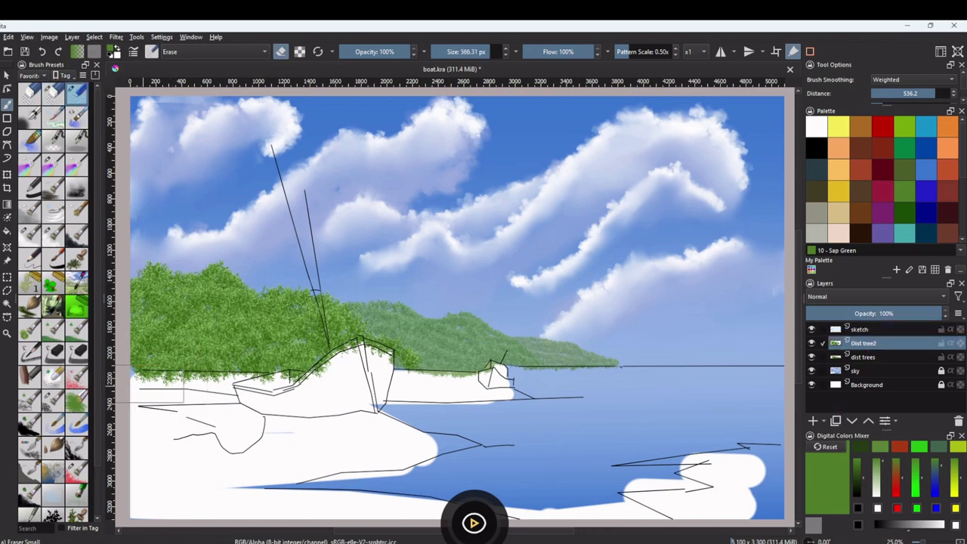
{"action": "key", "text": "v"}
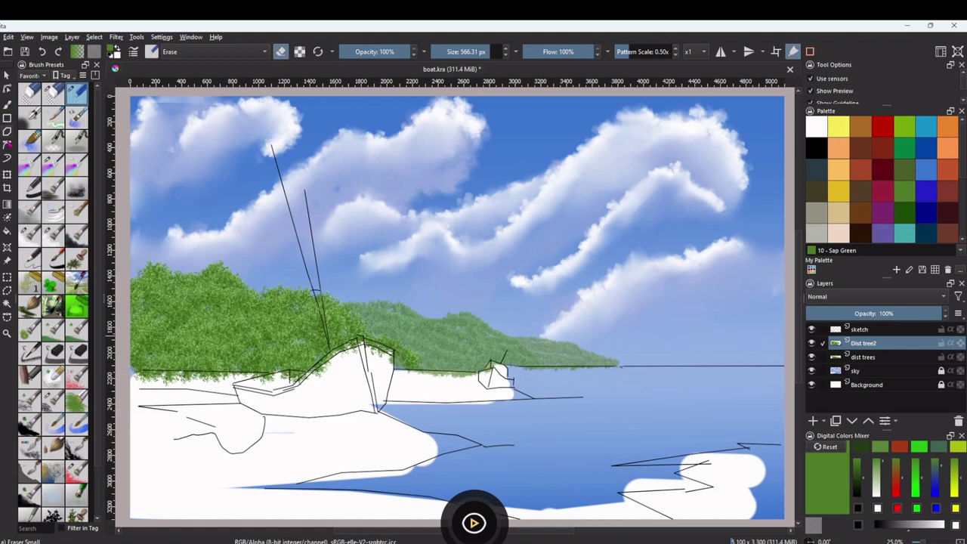
{"action": "left_click_drag", "start_coordinate": [158, 391], "coordinate": [317, 392]}
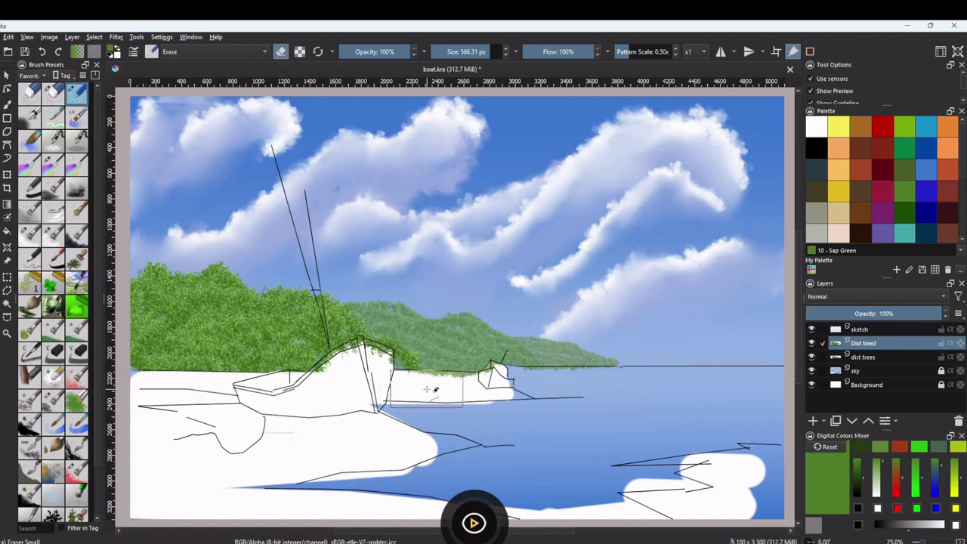
{"action": "left_click_drag", "start_coordinate": [444, 402], "coordinate": [452, 389]}
{"action": "left_click", "coordinate": [863, 356]}
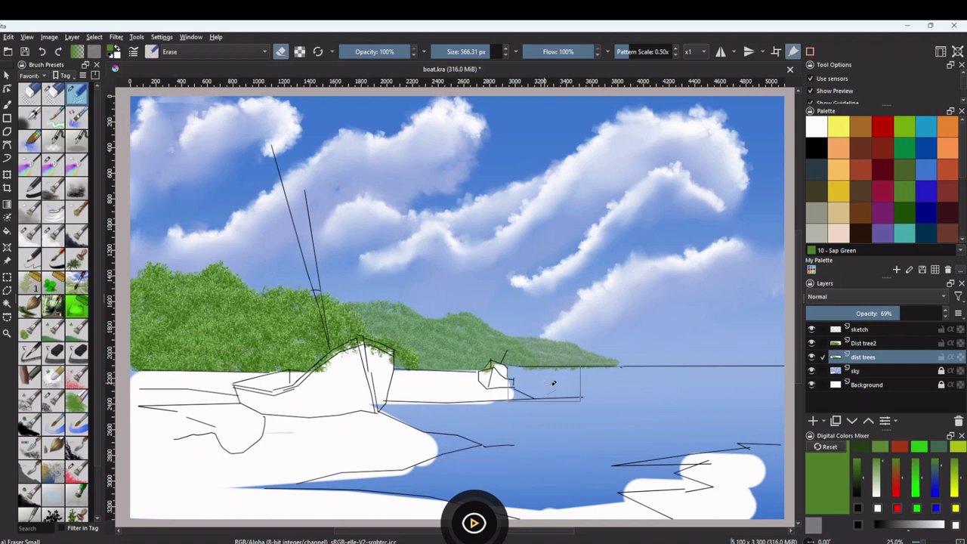
{"action": "left_click_drag", "start_coordinate": [554, 383], "coordinate": [596, 386]}
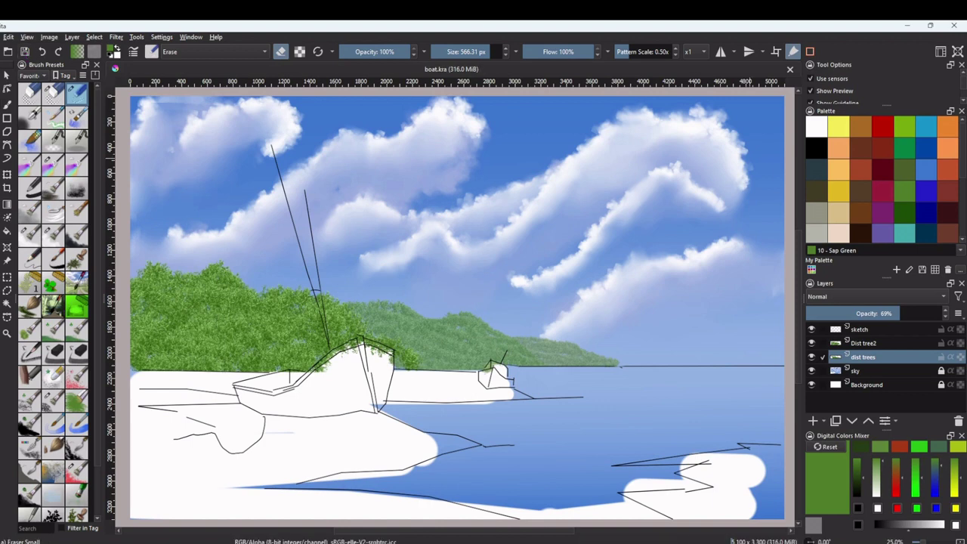
- Lock the sketch layer and, on Dist tree2, erase the foliage overlapping the large boat's bow with the Eraser Circle brush
{"action": "left_click", "coordinate": [940, 329]}
{"action": "left_click", "coordinate": [863, 343]}
{"action": "left_click", "coordinate": [53, 96]}
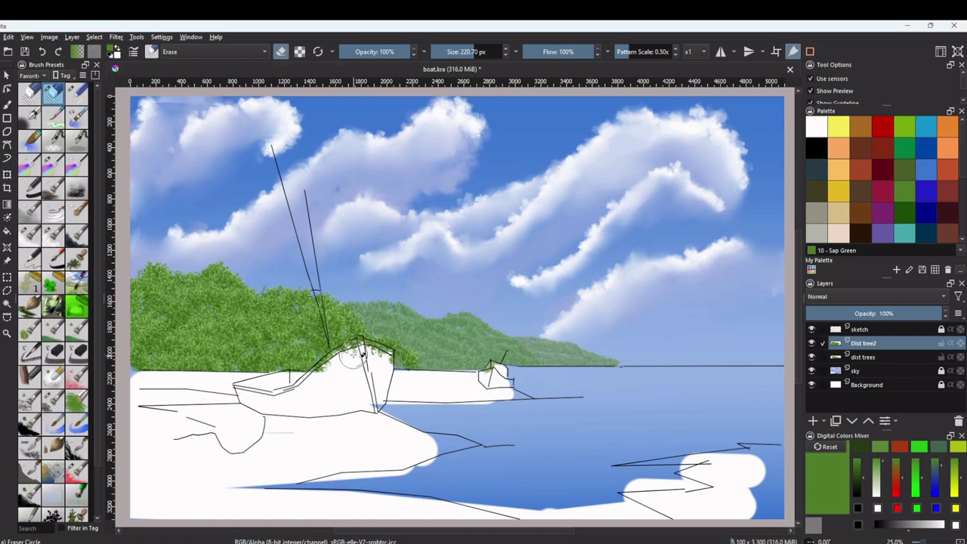
{"action": "left_click_drag", "start_coordinate": [362, 353], "coordinate": [321, 379]}
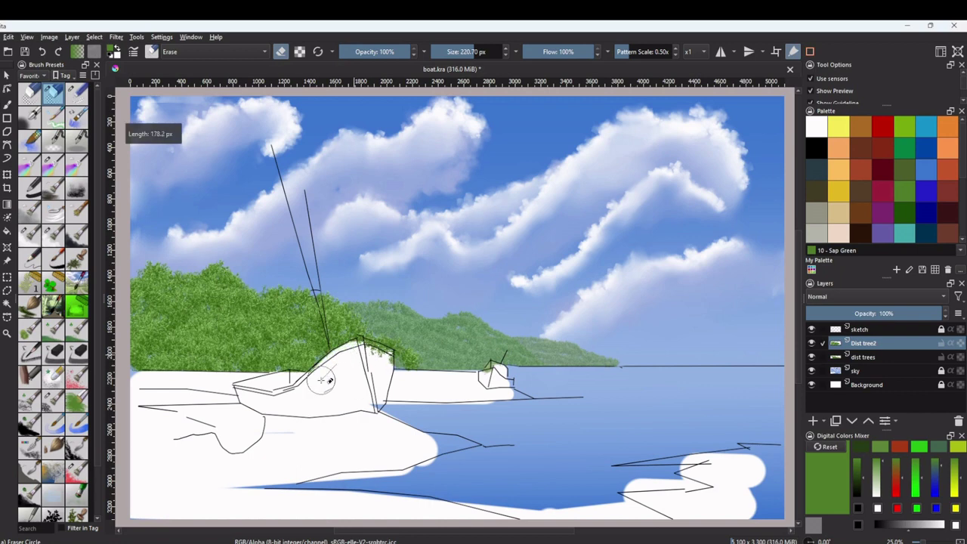
{"action": "mouse_move", "coordinate": [367, 353]}
{"action": "left_mouse_down"}
{"action": "mouse_move", "coordinate": [390, 354]}
{"action": "mouse_move", "coordinate": [385, 370]}
{"action": "mouse_move", "coordinate": [371, 349]}
{"action": "left_mouse_up"}
- On dist trees, select the water below the horizon as a rectangle, airbrush kings blue deep over it at about 263 px, and deselect
{"action": "key", "text": "Page_Down"}
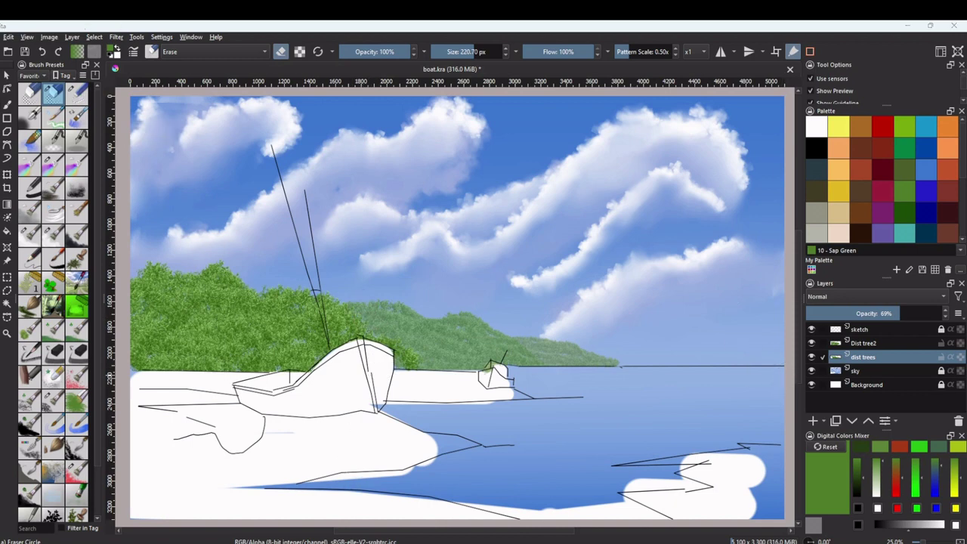
{"action": "key", "text": "ctrl+r"}
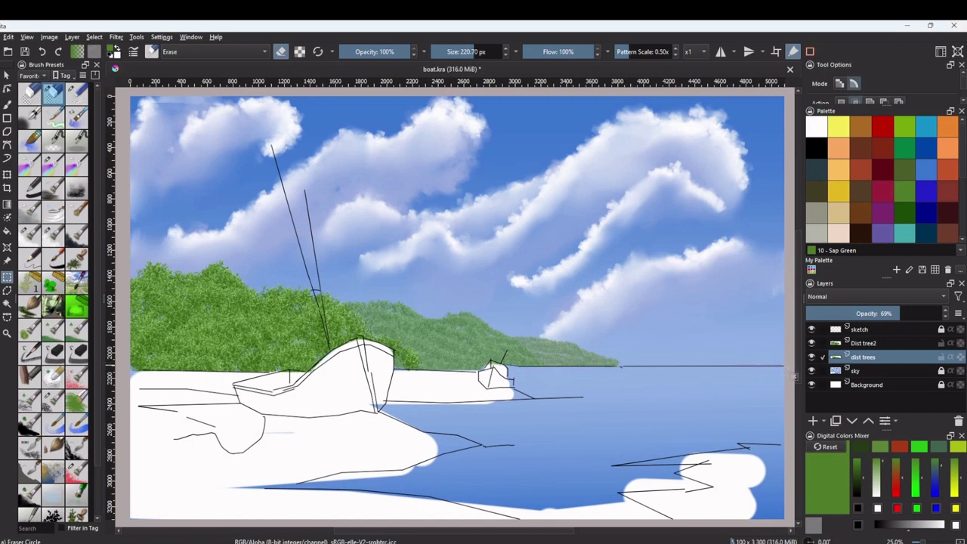
{"action": "left_click_drag", "start_coordinate": [787, 365], "coordinate": [506, 518]}
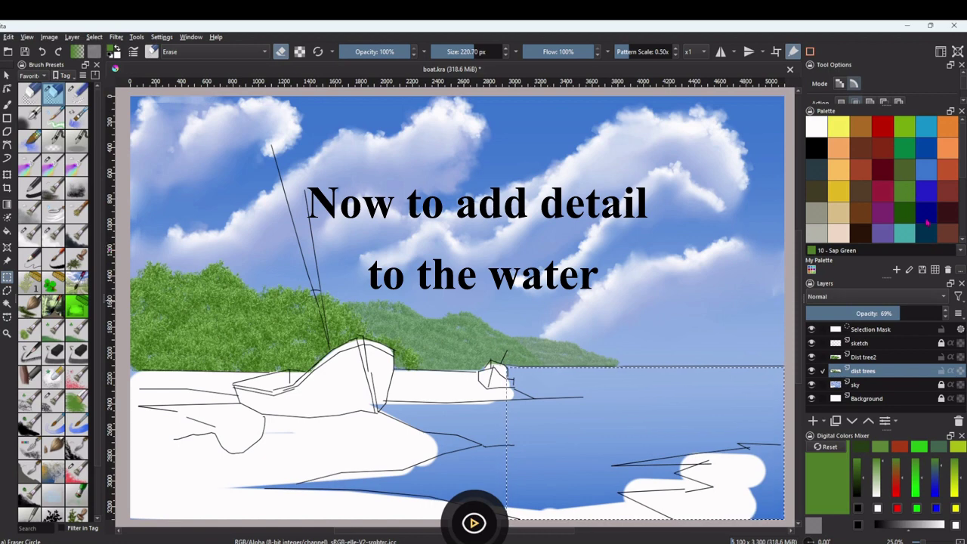
{"action": "left_click", "coordinate": [928, 150]}
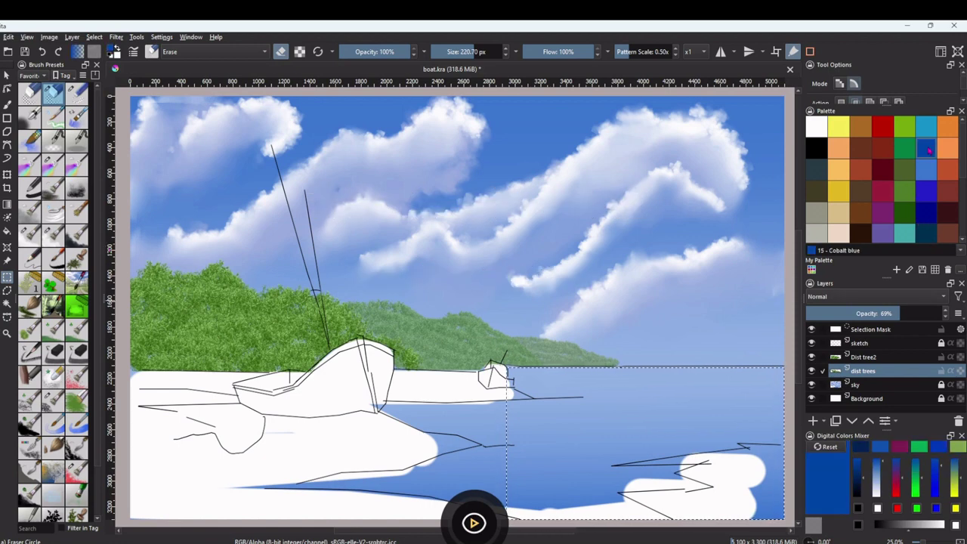
{"action": "left_click", "coordinate": [925, 172]}
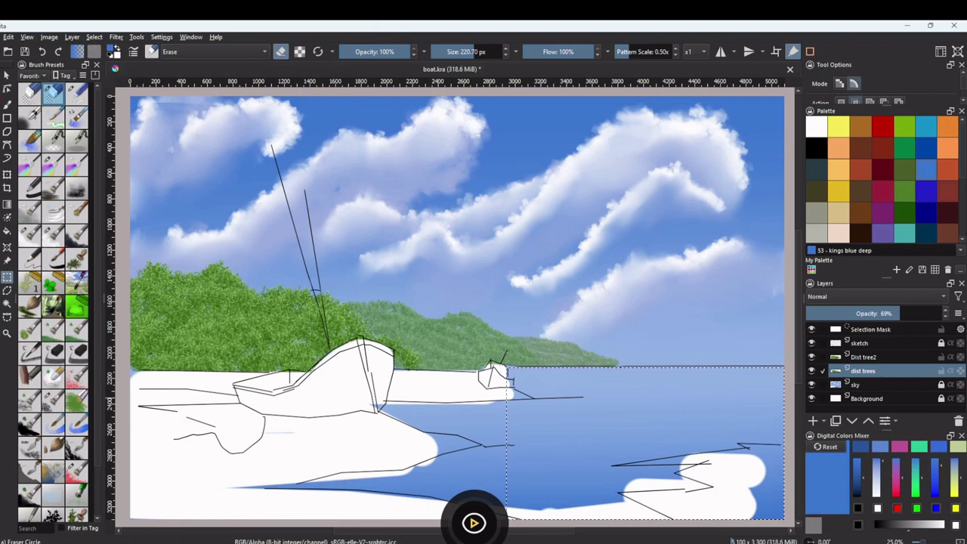
{"action": "left_click", "coordinate": [30, 117]}
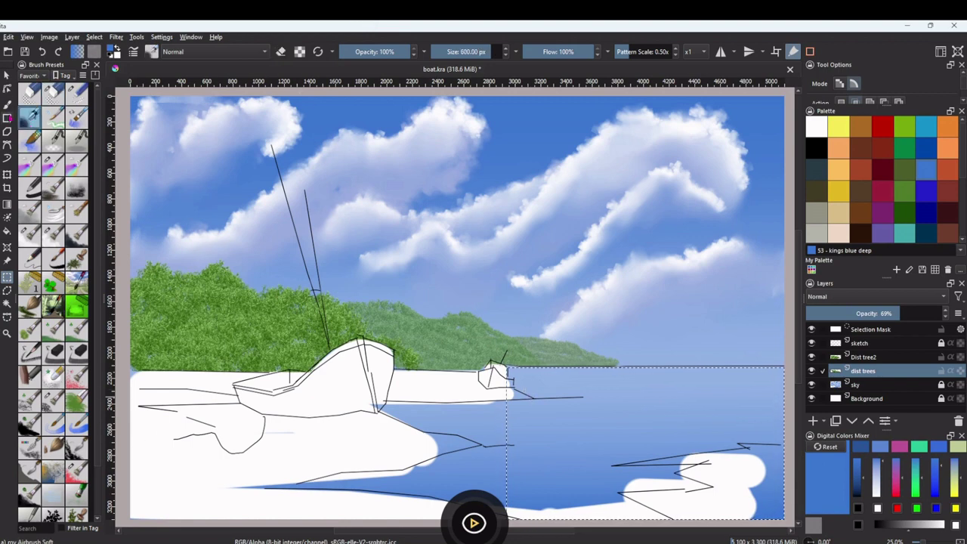
{"action": "left_click", "coordinate": [7, 104]}
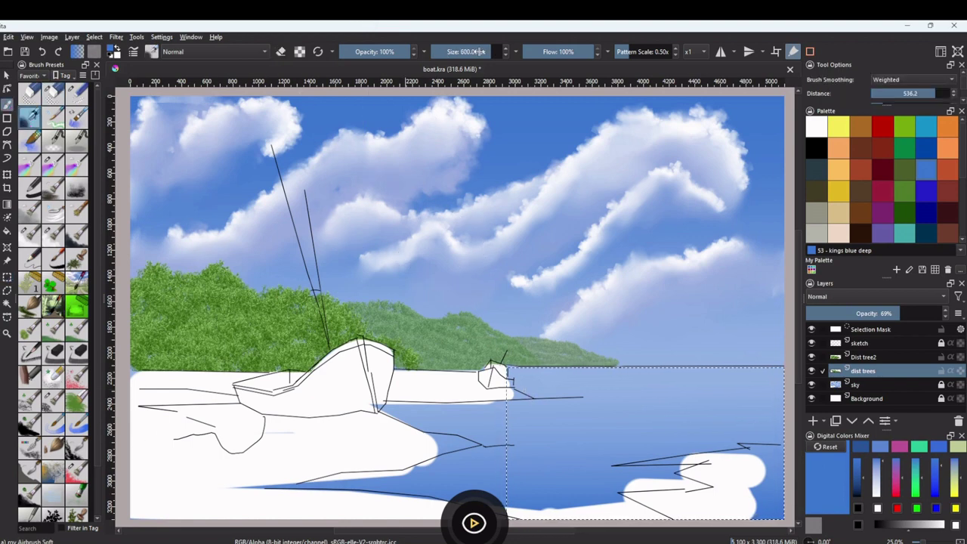
{"action": "left_click_drag", "start_coordinate": [477, 47], "coordinate": [466, 48]}
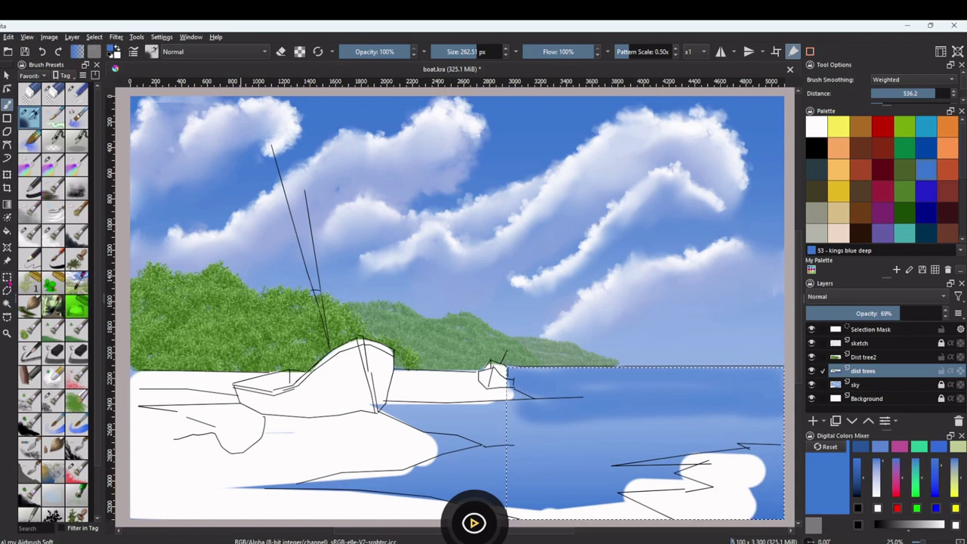
{"action": "left_click", "coordinate": [7, 277]}
{"action": "left_click", "coordinate": [693, 353]}
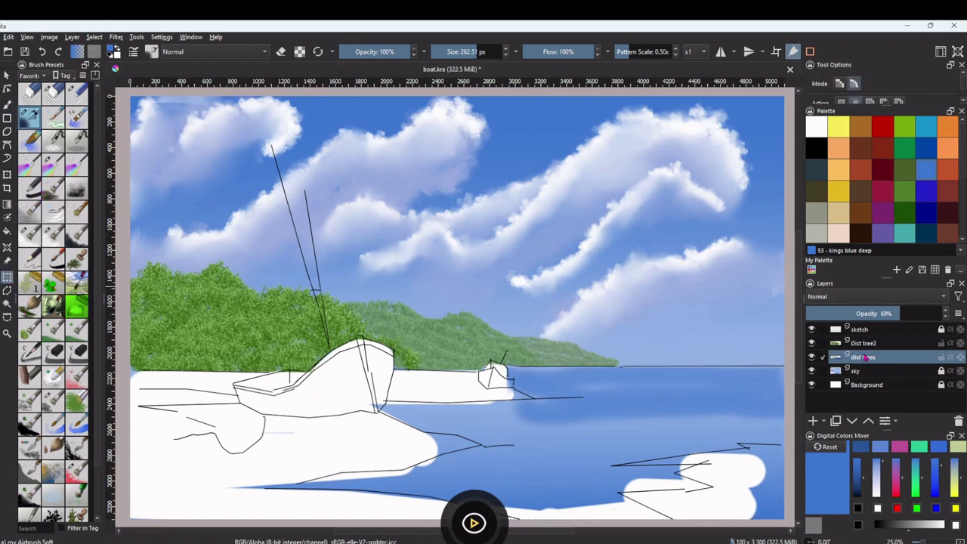
- Unlock the sketch layer and erase its horizon line using the Line tool with the Eraser Small brush at about 566 px
{"action": "left_click", "coordinate": [879, 329]}
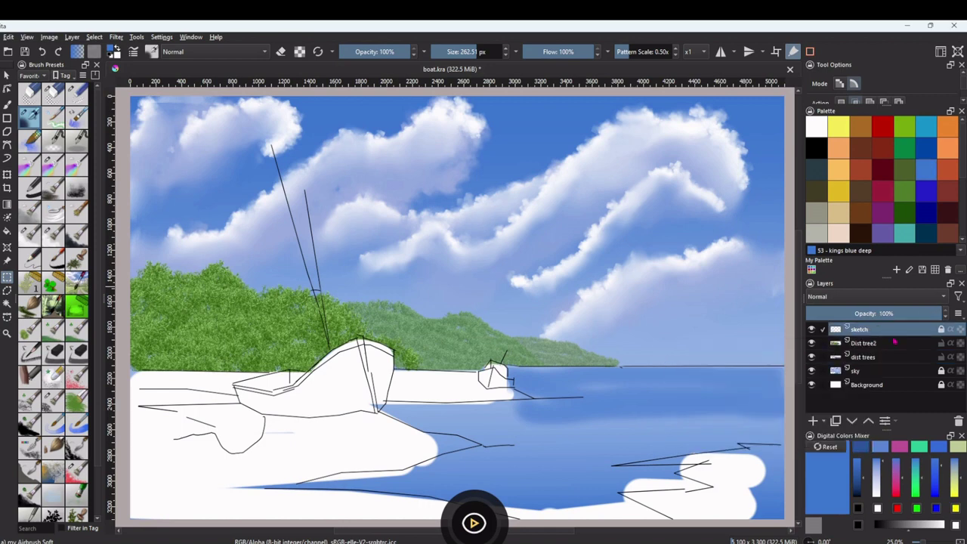
{"action": "left_click", "coordinate": [73, 97]}
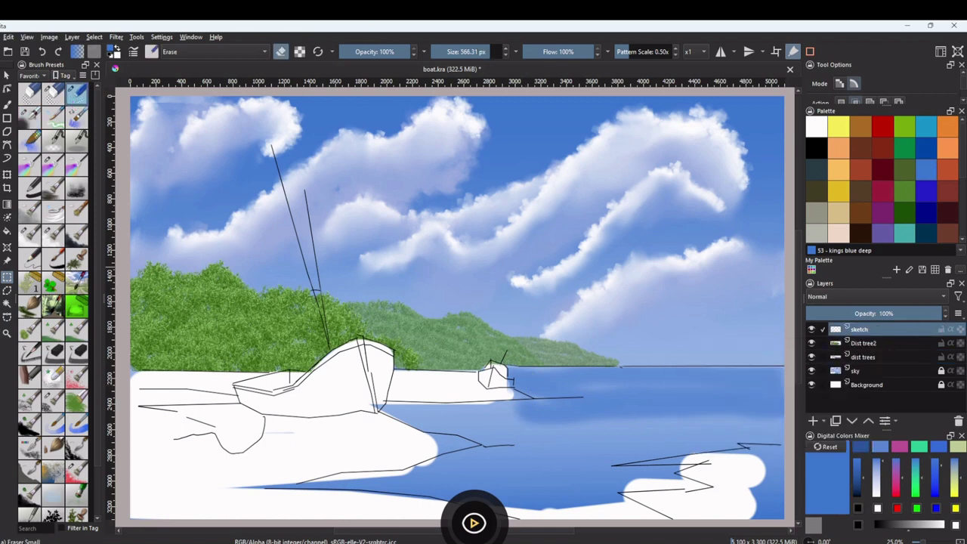
{"action": "key", "text": "v"}
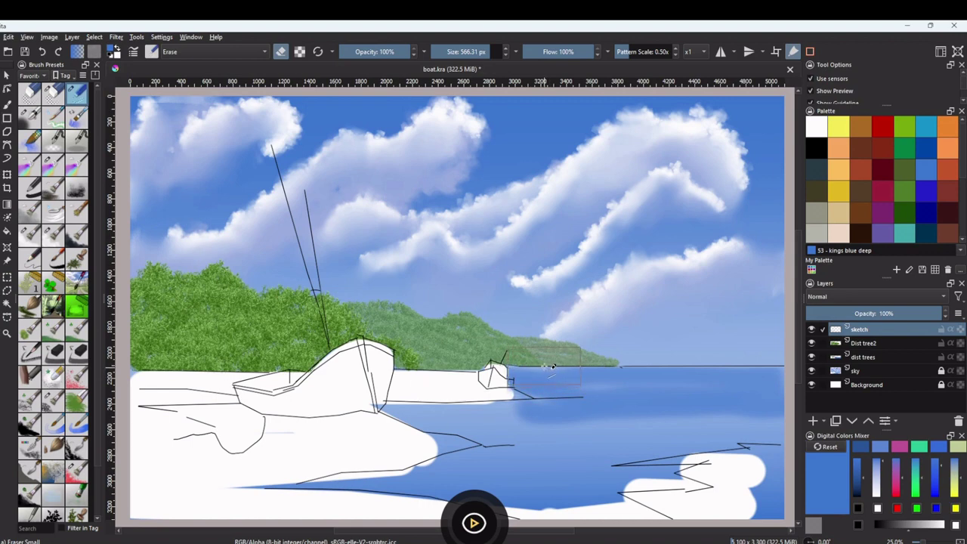
{"action": "left_click_drag", "start_coordinate": [553, 366], "coordinate": [778, 366]}
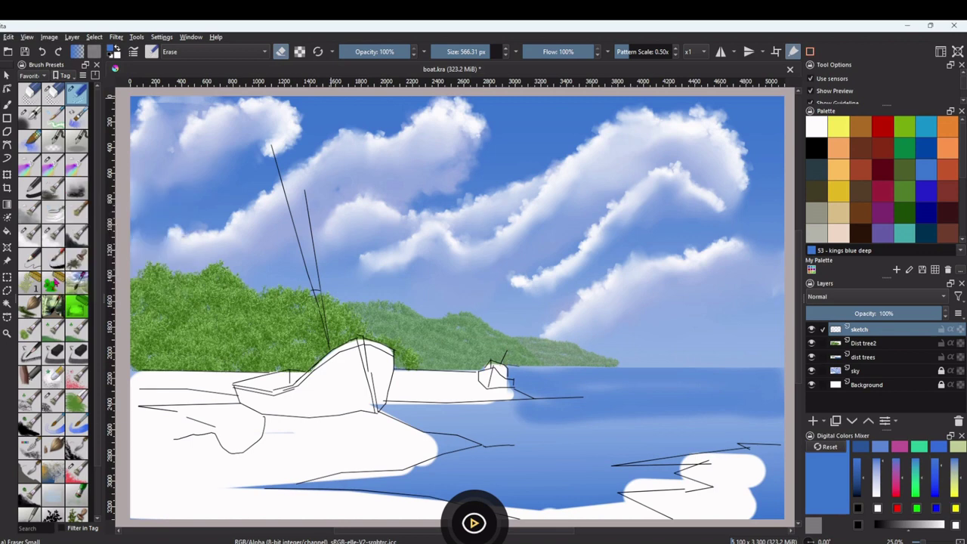
- Set the My Skyblender large brush to about 361 px and try blending the water's dark patch on the sketch and Dist tree2 layers
{"action": "left_click", "coordinate": [52, 165]}
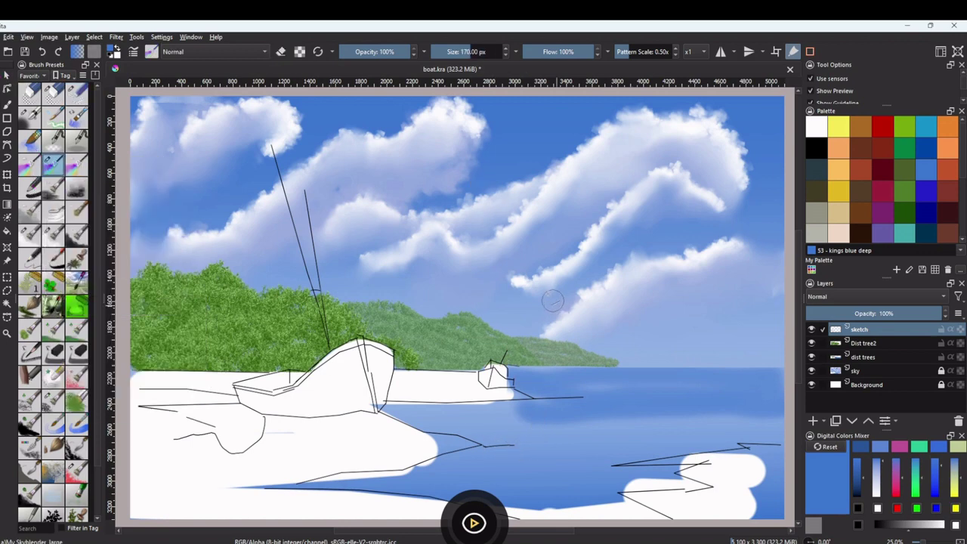
{"action": "left_click", "coordinate": [481, 50]}
{"action": "left_click_drag", "start_coordinate": [764, 421], "coordinate": [507, 415]}
{"action": "left_click_drag", "start_coordinate": [524, 424], "coordinate": [533, 428]}
{"action": "left_click", "coordinate": [865, 344]}
{"action": "left_click_drag", "start_coordinate": [531, 420], "coordinate": [758, 417]}
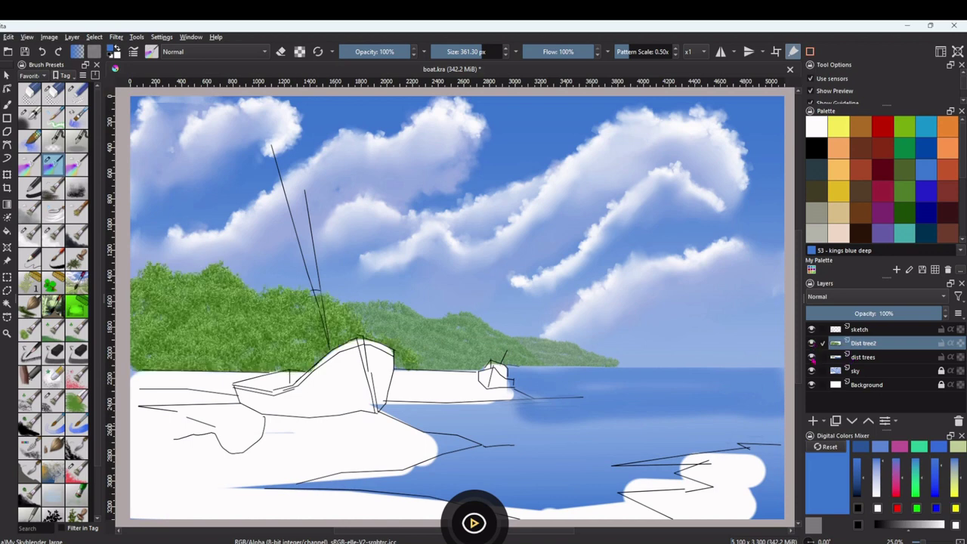
- On the dist trees layer, blend the darker water band below the horizon into the surrounding blue, then save the file
{"action": "left_click", "coordinate": [861, 357]}
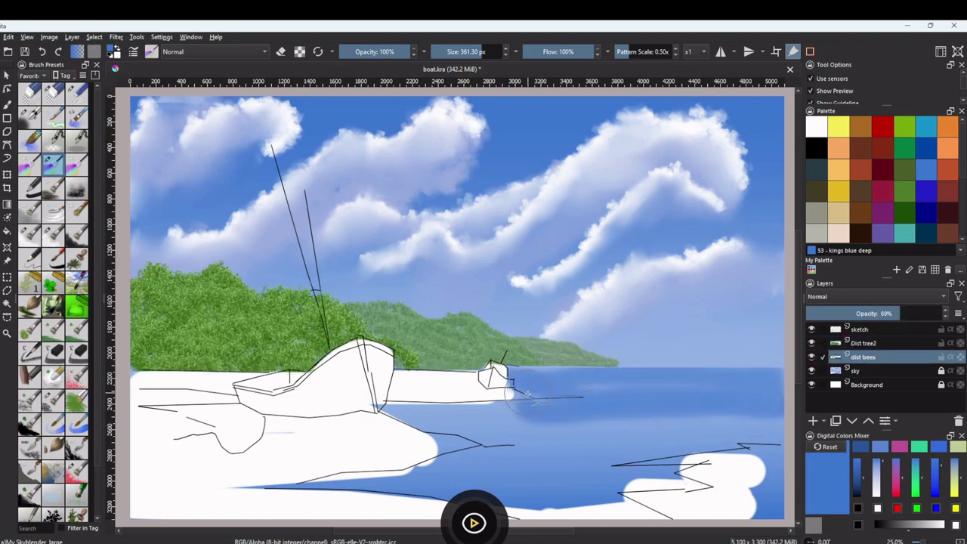
{"action": "left_click_drag", "start_coordinate": [520, 409], "coordinate": [742, 418]}
{"action": "left_click_drag", "start_coordinate": [532, 392], "coordinate": [740, 389]}
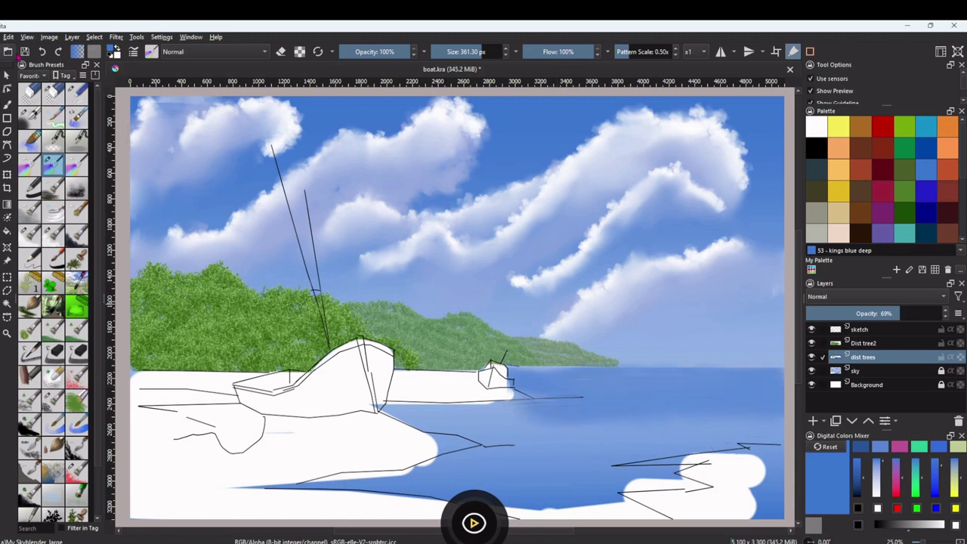
{"action": "left_click", "coordinate": [42, 52]}
{"action": "left_click_drag", "start_coordinate": [701, 406], "coordinate": [472, 426]}
{"action": "mouse_move", "coordinate": [567, 439]}
{"action": "left_mouse_down"}
{"action": "mouse_move", "coordinate": [765, 425]}
{"action": "mouse_move", "coordinate": [604, 429]}
{"action": "left_mouse_up"}
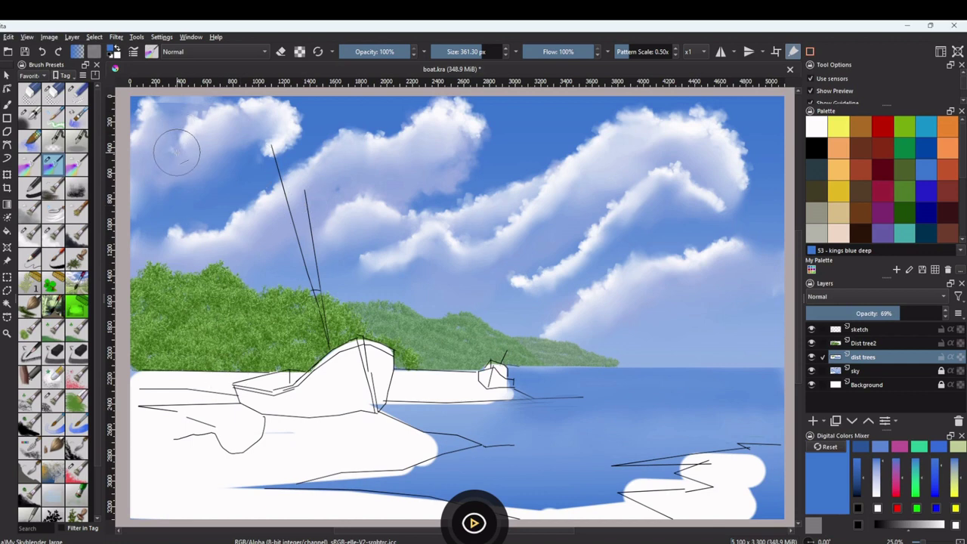
{"action": "left_click", "coordinate": [25, 51]}
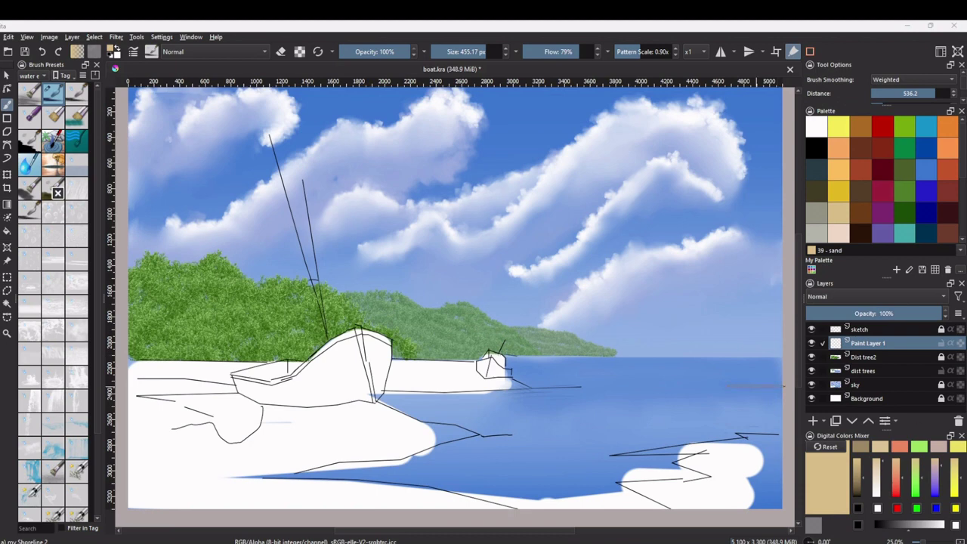
- On Paint Layer 1, paint the near-right beach and its shoreline in sand with the my Shoreline 2 brush at about 455 px
{"action": "mouse_move", "coordinate": [759, 433]}
{"action": "left_mouse_down"}
{"action": "mouse_move", "coordinate": [611, 455]}
{"action": "mouse_move", "coordinate": [706, 454]}
{"action": "mouse_move", "coordinate": [687, 452]}
{"action": "mouse_move", "coordinate": [759, 446]}
{"action": "mouse_move", "coordinate": [763, 436]}
{"action": "mouse_move", "coordinate": [768, 511]}
{"action": "mouse_move", "coordinate": [740, 446]}
{"action": "mouse_move", "coordinate": [722, 506]}
{"action": "mouse_move", "coordinate": [689, 458]}
{"action": "mouse_move", "coordinate": [672, 457]}
{"action": "mouse_move", "coordinate": [707, 460]}
{"action": "mouse_move", "coordinate": [684, 477]}
{"action": "mouse_move", "coordinate": [695, 483]}
{"action": "mouse_move", "coordinate": [559, 481]}
{"action": "mouse_move", "coordinate": [639, 470]}
{"action": "mouse_move", "coordinate": [680, 489]}
{"action": "mouse_move", "coordinate": [685, 507]}
{"action": "mouse_move", "coordinate": [667, 516]}
{"action": "mouse_move", "coordinate": [638, 476]}
{"action": "mouse_move", "coordinate": [634, 518]}
{"action": "left_mouse_up"}
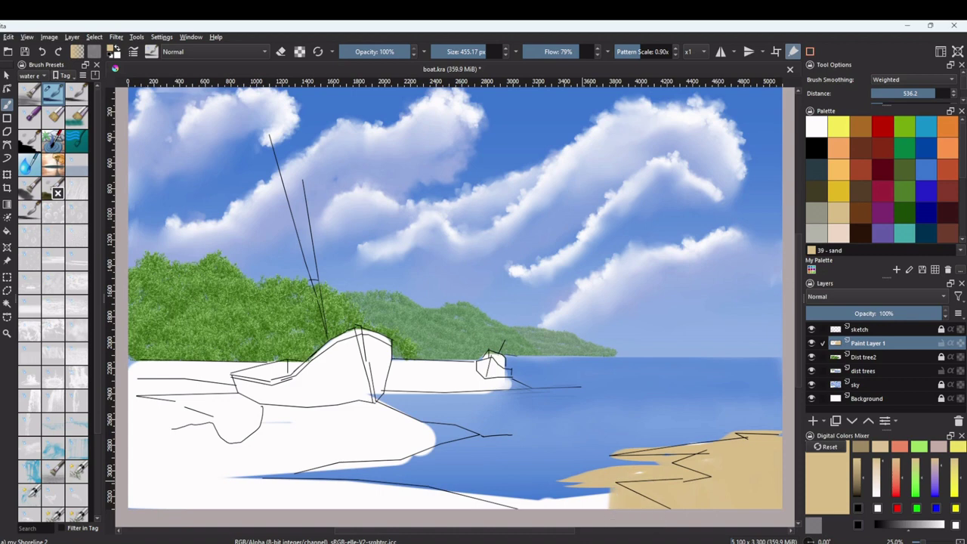
{"action": "left_click_drag", "start_coordinate": [658, 453], "coordinate": [585, 454]}
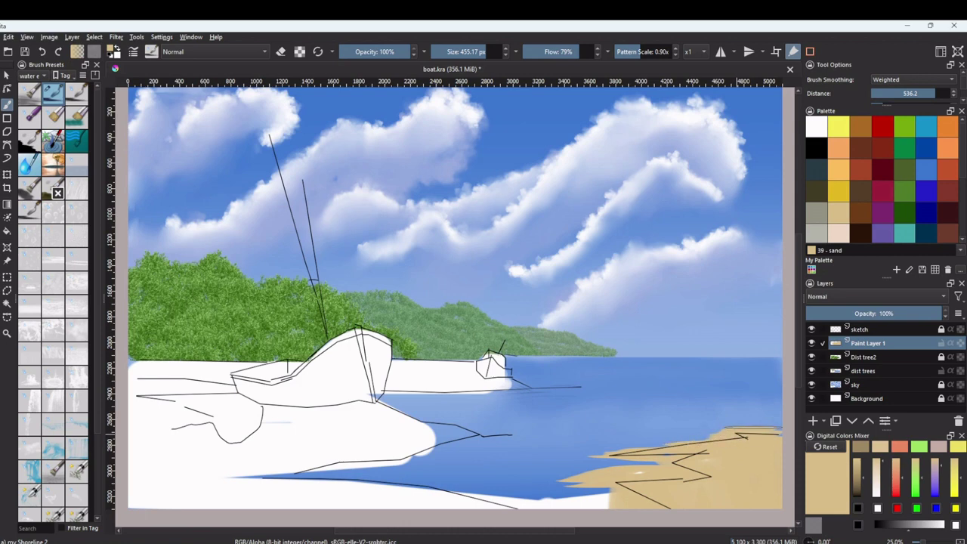
{"action": "left_click_drag", "start_coordinate": [744, 435], "coordinate": [670, 436]}
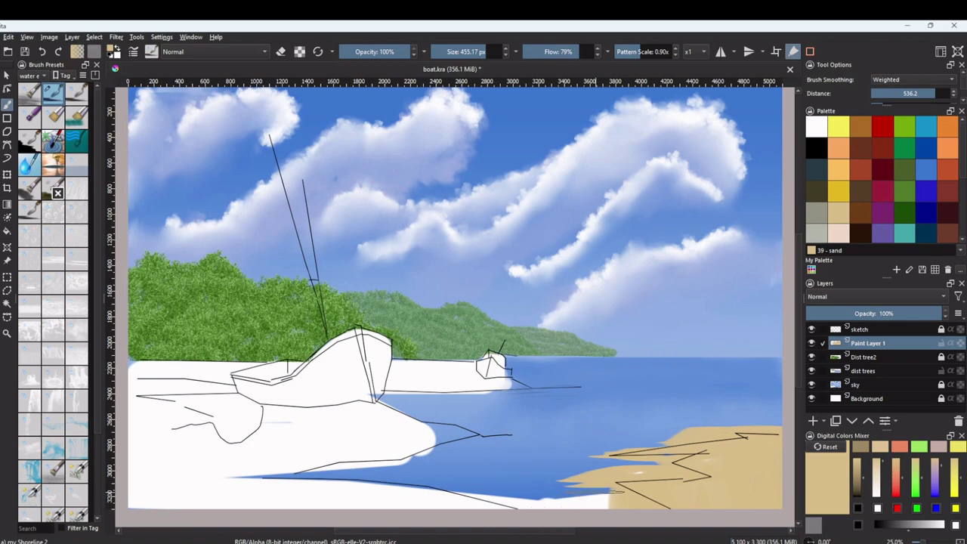
{"action": "left_click_drag", "start_coordinate": [595, 491], "coordinate": [596, 509]}
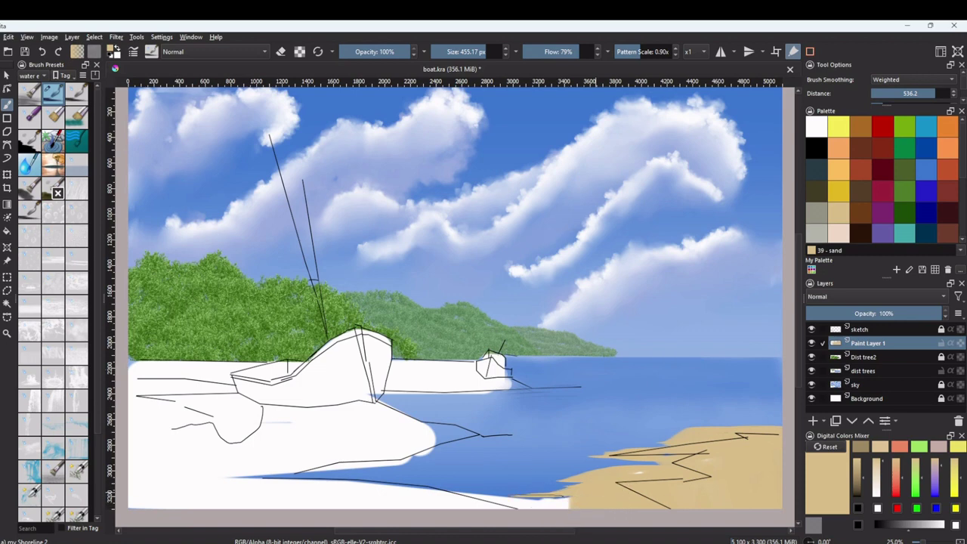
{"action": "left_click_drag", "start_coordinate": [537, 495], "coordinate": [511, 504]}
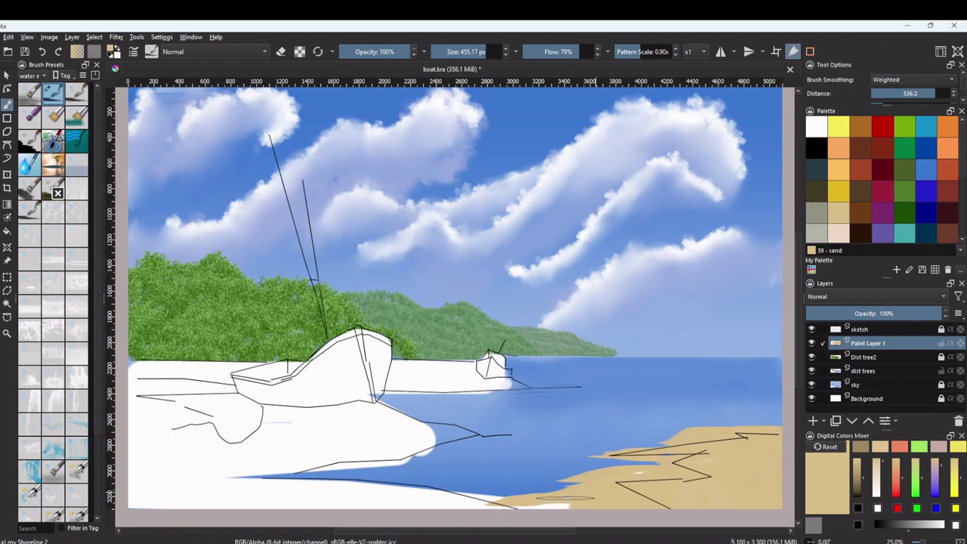
{"action": "mouse_move", "coordinate": [570, 498]}
{"action": "left_mouse_down"}
{"action": "mouse_move", "coordinate": [546, 522]}
{"action": "mouse_move", "coordinate": [493, 494]}
{"action": "left_mouse_up"}
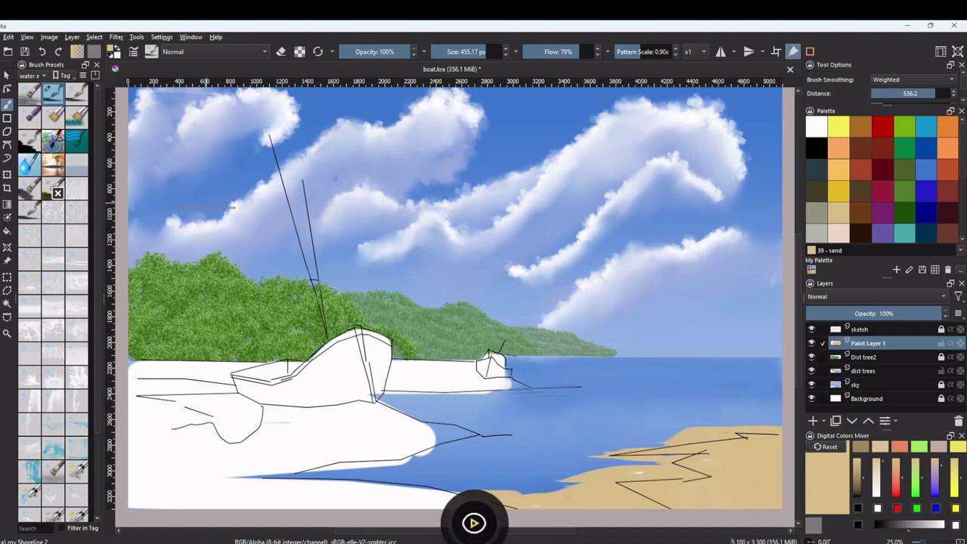
- With the Line tool, paint the distant spit beneath the small boat and a sand strip along the base of the trees
{"action": "key", "text": "v"}
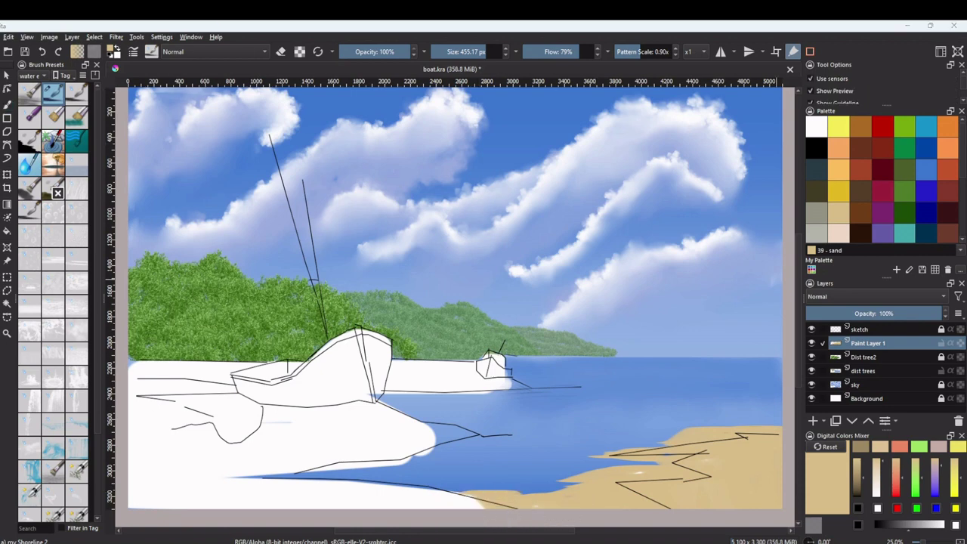
{"action": "mouse_move", "coordinate": [398, 391]}
{"action": "left_mouse_down"}
{"action": "mouse_move", "coordinate": [568, 394]}
{"action": "mouse_move", "coordinate": [496, 386]}
{"action": "mouse_move", "coordinate": [503, 390]}
{"action": "left_mouse_up"}
{"action": "left_click_drag", "start_coordinate": [500, 312], "coordinate": [500, 314]}
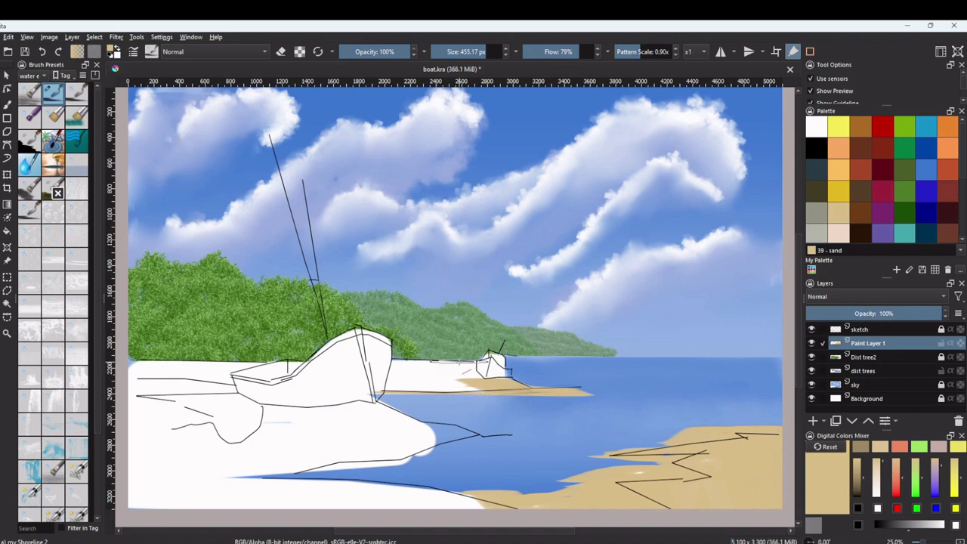
{"action": "mouse_move", "coordinate": [458, 363]}
{"action": "left_mouse_down"}
{"action": "mouse_move", "coordinate": [459, 389]}
{"action": "mouse_move", "coordinate": [451, 370]}
{"action": "mouse_move", "coordinate": [454, 378]}
{"action": "left_mouse_up"}
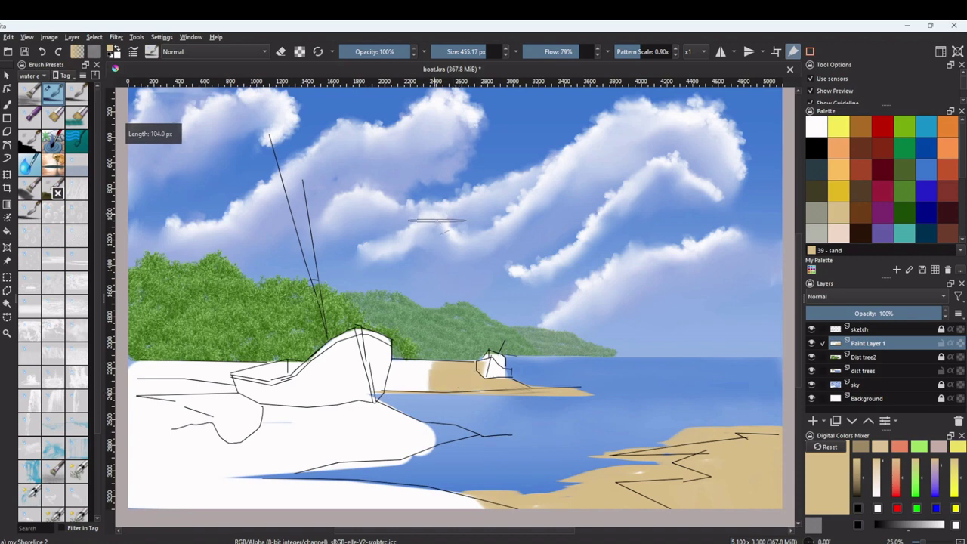
{"action": "mouse_move", "coordinate": [138, 365]}
{"action": "left_mouse_down"}
{"action": "mouse_move", "coordinate": [444, 361]}
{"action": "mouse_move", "coordinate": [415, 362]}
{"action": "left_mouse_up"}
{"action": "left_click_drag", "start_coordinate": [414, 365], "coordinate": [407, 391]}
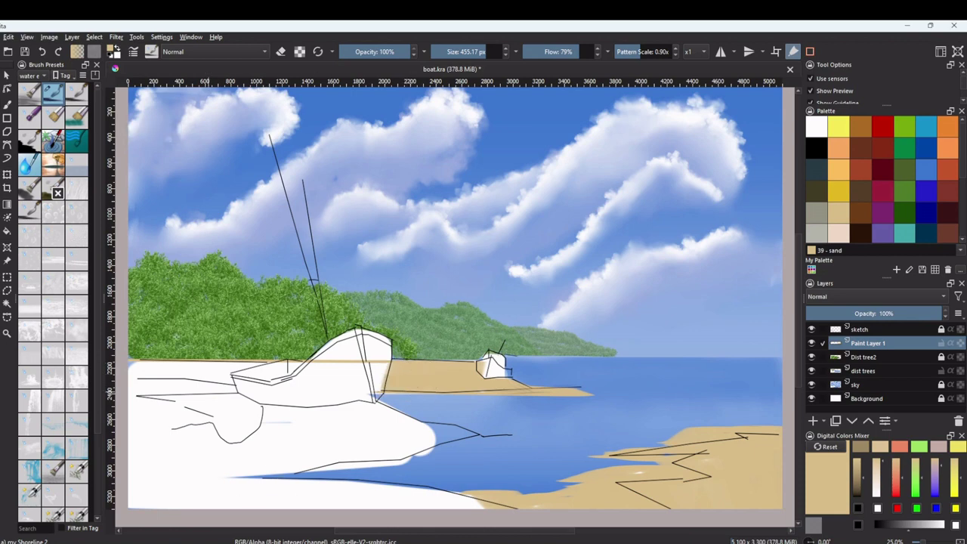
- Fill the far-left beach with sand from the treeline down to the canvas's lower edge, up to the large boat's stern
{"action": "left_click_drag", "start_coordinate": [151, 363], "coordinate": [151, 510]}
{"action": "left_click_drag", "start_coordinate": [201, 362], "coordinate": [199, 510]}
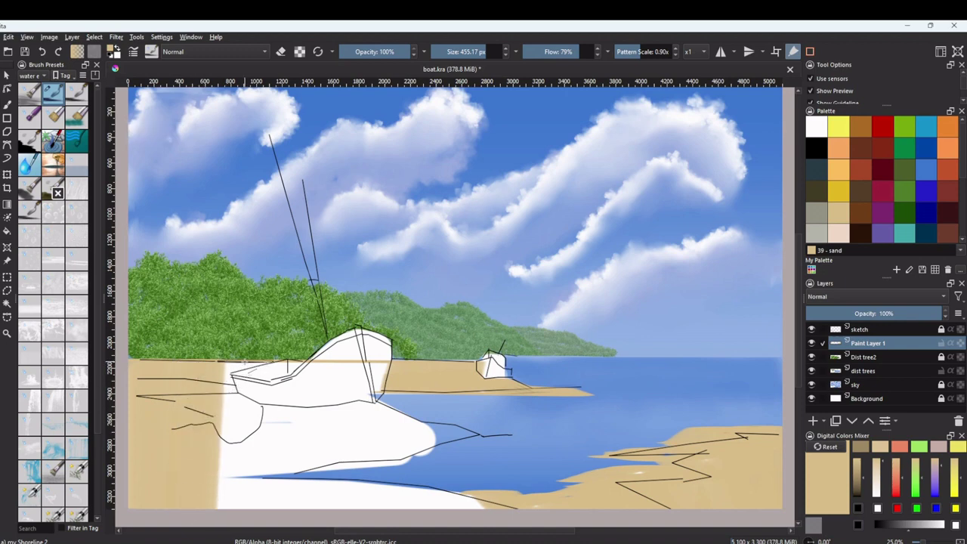
{"action": "mouse_move", "coordinate": [243, 361]}
{"action": "left_mouse_down"}
{"action": "mouse_move", "coordinate": [177, 396]}
{"action": "mouse_move", "coordinate": [221, 453]}
{"action": "mouse_move", "coordinate": [218, 510]}
{"action": "left_mouse_up"}
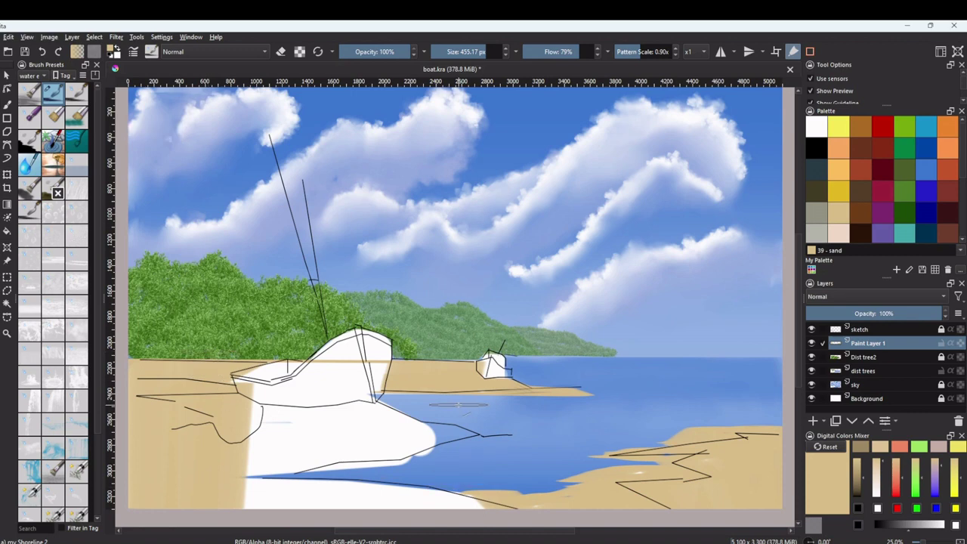
- Paint the pointed sandbank below the large boat in sand, filling its white area and shaping its shoreline toward the water
{"action": "left_click_drag", "start_coordinate": [499, 436], "coordinate": [421, 426]}
{"action": "mouse_move", "coordinate": [422, 428]}
{"action": "left_mouse_down"}
{"action": "mouse_move", "coordinate": [367, 404]}
{"action": "mouse_move", "coordinate": [255, 411]}
{"action": "mouse_move", "coordinate": [268, 405]}
{"action": "mouse_move", "coordinate": [211, 400]}
{"action": "mouse_move", "coordinate": [264, 466]}
{"action": "mouse_move", "coordinate": [257, 457]}
{"action": "left_mouse_up"}
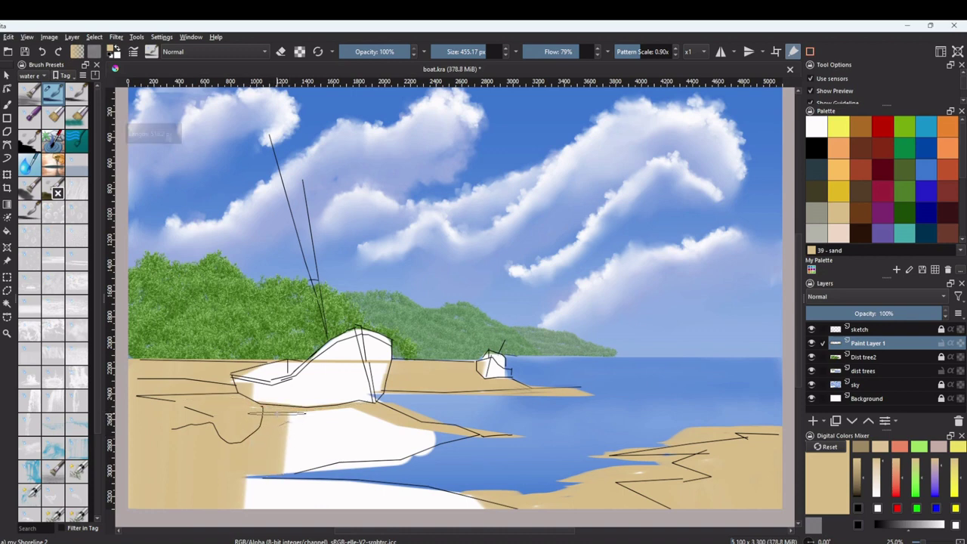
{"action": "left_click_drag", "start_coordinate": [281, 414], "coordinate": [504, 441]}
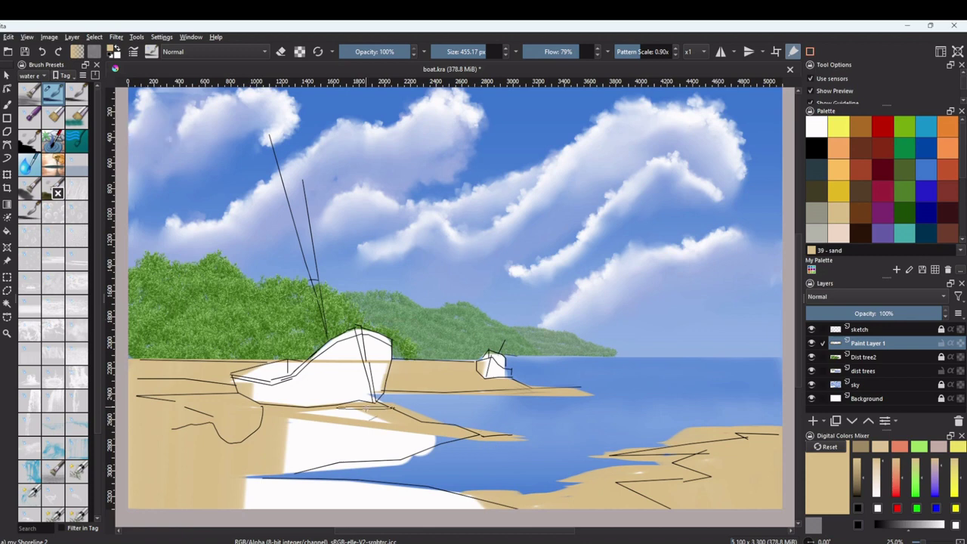
{"action": "left_click_drag", "start_coordinate": [363, 407], "coordinate": [373, 446]}
{"action": "left_click_drag", "start_coordinate": [312, 399], "coordinate": [312, 435]}
{"action": "mouse_move", "coordinate": [484, 441]}
{"action": "left_mouse_down"}
{"action": "mouse_move", "coordinate": [418, 442]}
{"action": "mouse_move", "coordinate": [387, 459]}
{"action": "mouse_move", "coordinate": [256, 474]}
{"action": "mouse_move", "coordinate": [287, 472]}
{"action": "mouse_move", "coordinate": [341, 441]}
{"action": "left_mouse_up"}
{"action": "left_click_drag", "start_coordinate": [301, 448], "coordinate": [306, 426]}
{"action": "mouse_move", "coordinate": [385, 425]}
{"action": "left_mouse_down"}
{"action": "mouse_move", "coordinate": [368, 458]}
{"action": "mouse_move", "coordinate": [381, 463]}
{"action": "mouse_move", "coordinate": [314, 434]}
{"action": "mouse_move", "coordinate": [287, 486]}
{"action": "mouse_move", "coordinate": [234, 453]}
{"action": "mouse_move", "coordinate": [256, 476]}
{"action": "mouse_move", "coordinate": [469, 496]}
{"action": "left_mouse_up"}
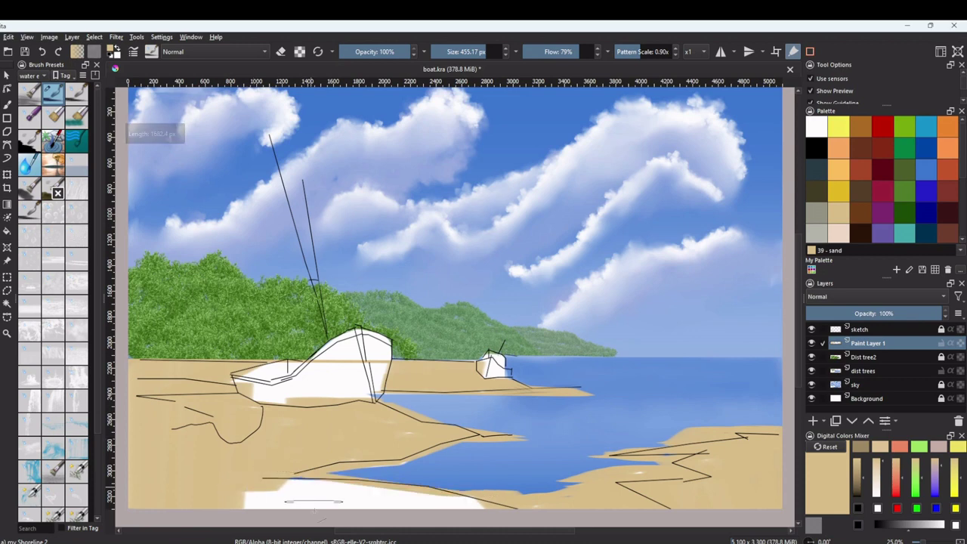
- Fill the remaining white foreground along the canvas's lower edge with sand, including the stretch joining the near-right beach
{"action": "left_click_drag", "start_coordinate": [276, 470], "coordinate": [276, 521]}
{"action": "mouse_move", "coordinate": [234, 424]}
{"action": "left_mouse_down"}
{"action": "mouse_move", "coordinate": [261, 498]}
{"action": "mouse_move", "coordinate": [287, 498]}
{"action": "mouse_move", "coordinate": [311, 462]}
{"action": "mouse_move", "coordinate": [312, 495]}
{"action": "mouse_move", "coordinate": [400, 487]}
{"action": "mouse_move", "coordinate": [458, 493]}
{"action": "mouse_move", "coordinate": [483, 507]}
{"action": "left_mouse_up"}
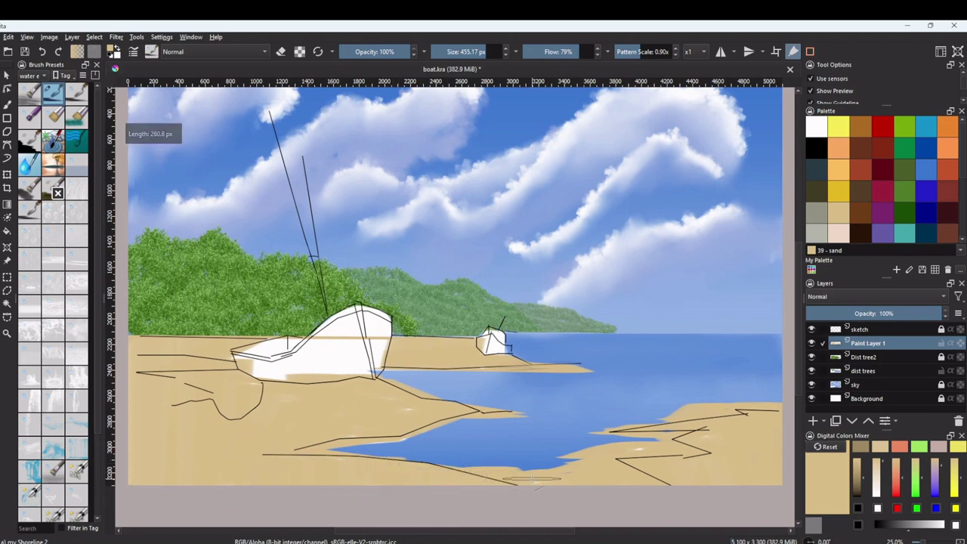
{"action": "left_click_drag", "start_coordinate": [532, 463], "coordinate": [533, 499]}
{"action": "left_click_drag", "start_coordinate": [663, 445], "coordinate": [657, 471]}
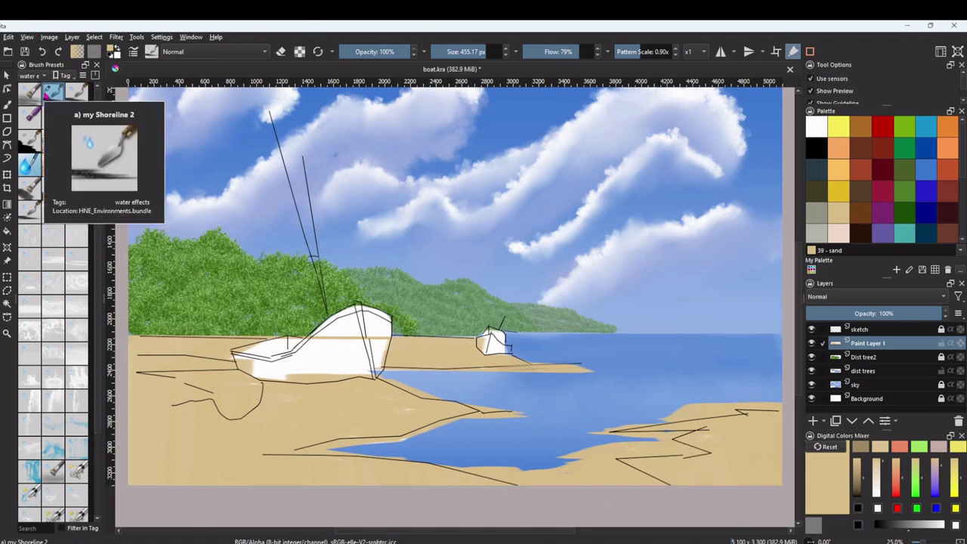
- Paint a narrow kings blue deep inlet across the sand behind the large boat's stern, then save the file
{"action": "left_click", "coordinate": [925, 170]}
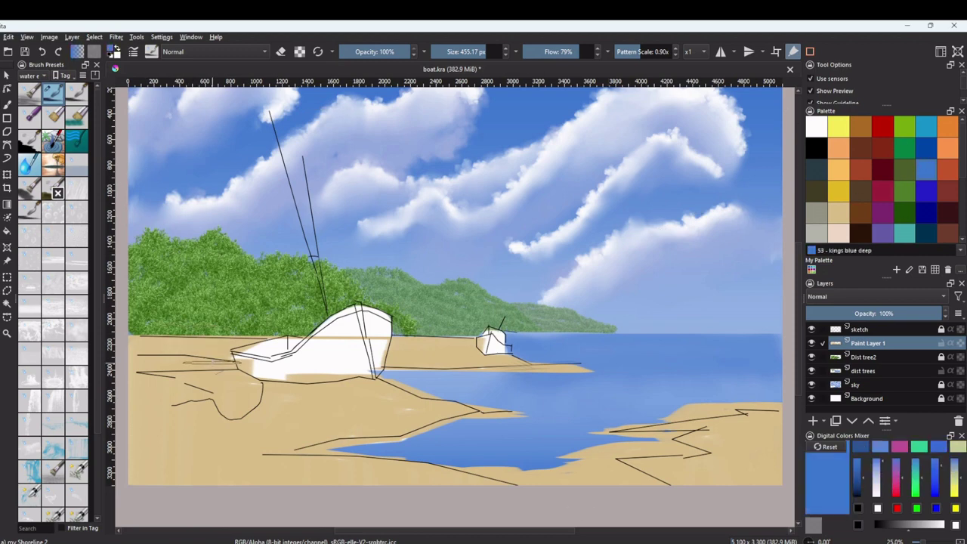
{"action": "mouse_move", "coordinate": [213, 362]}
{"action": "left_mouse_down"}
{"action": "mouse_move", "coordinate": [134, 361]}
{"action": "mouse_move", "coordinate": [109, 372]}
{"action": "mouse_move", "coordinate": [173, 358]}
{"action": "mouse_move", "coordinate": [203, 362]}
{"action": "mouse_move", "coordinate": [141, 365]}
{"action": "left_mouse_up"}
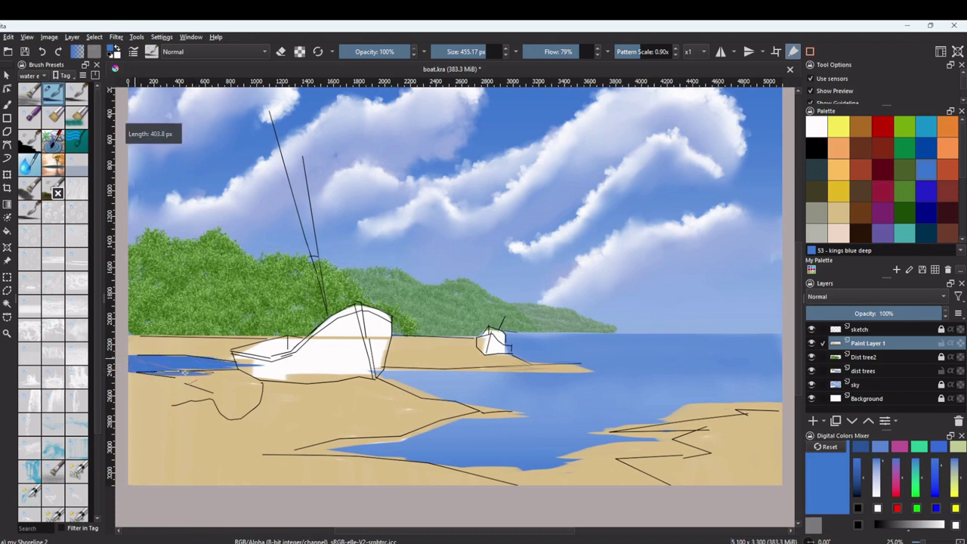
{"action": "left_click_drag", "start_coordinate": [208, 370], "coordinate": [208, 370]}
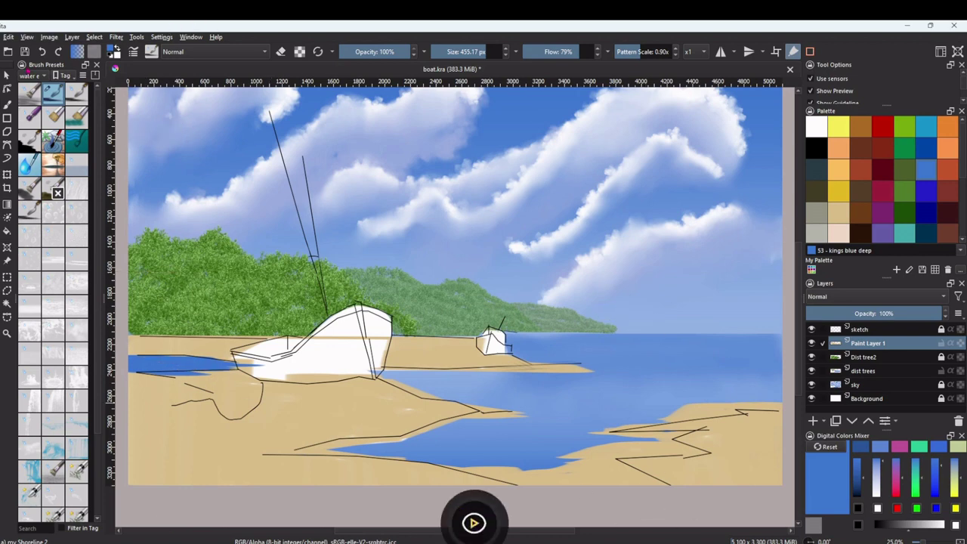
{"action": "left_click", "coordinate": [25, 52]}
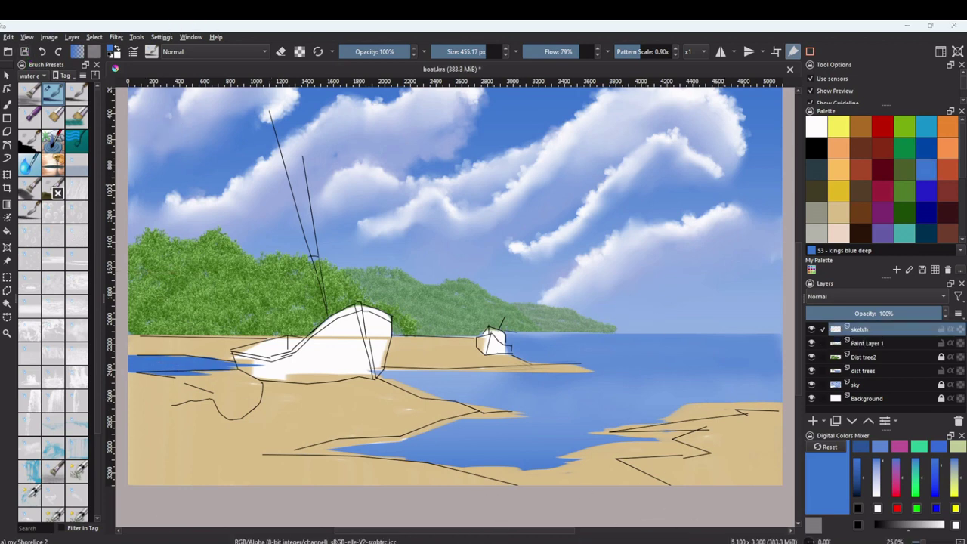
- With the Eraser Circle brush from Favorites, erase the sketch layer's lines along the inlet, the base of the trees and the distant spit
{"action": "left_click", "coordinate": [43, 76]}
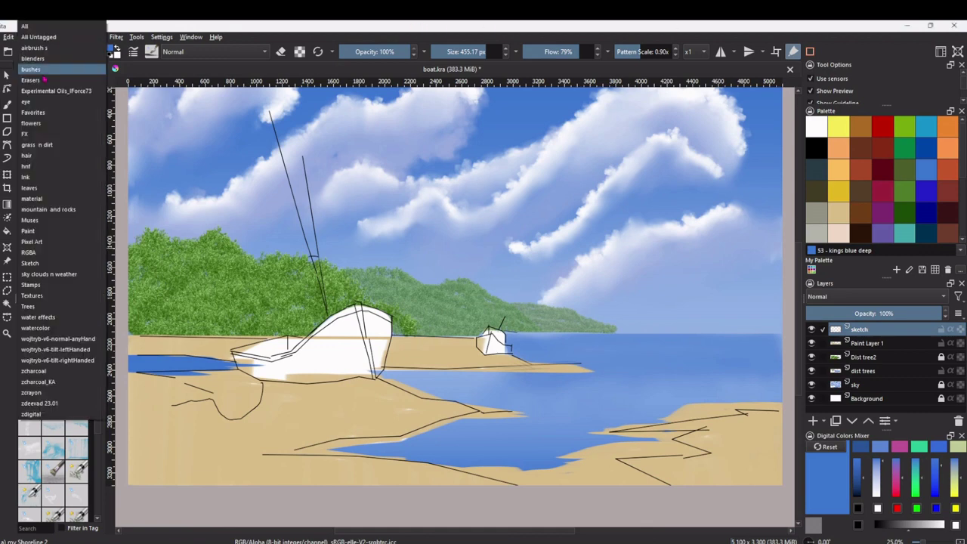
{"action": "left_click", "coordinate": [50, 113]}
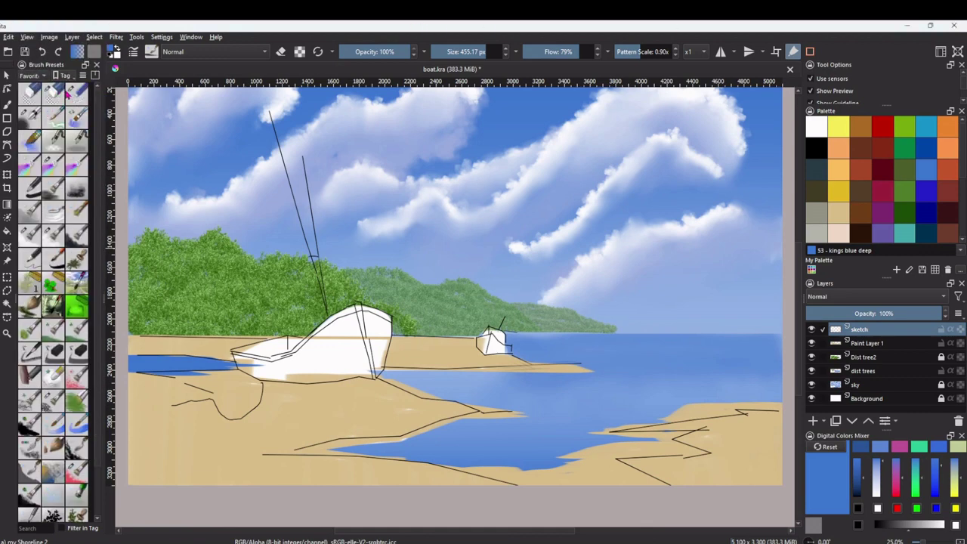
{"action": "left_click", "coordinate": [53, 92]}
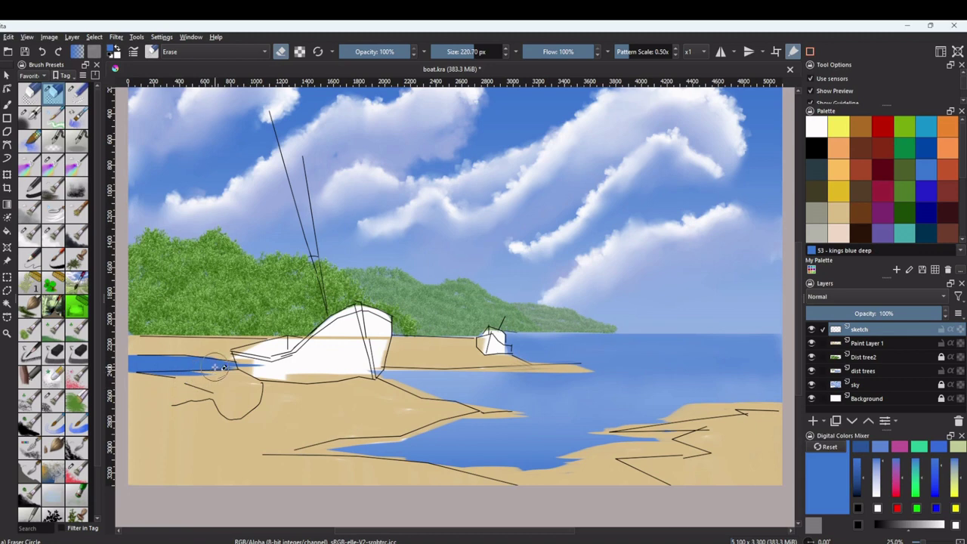
{"action": "left_click_drag", "start_coordinate": [220, 367], "coordinate": [131, 349]}
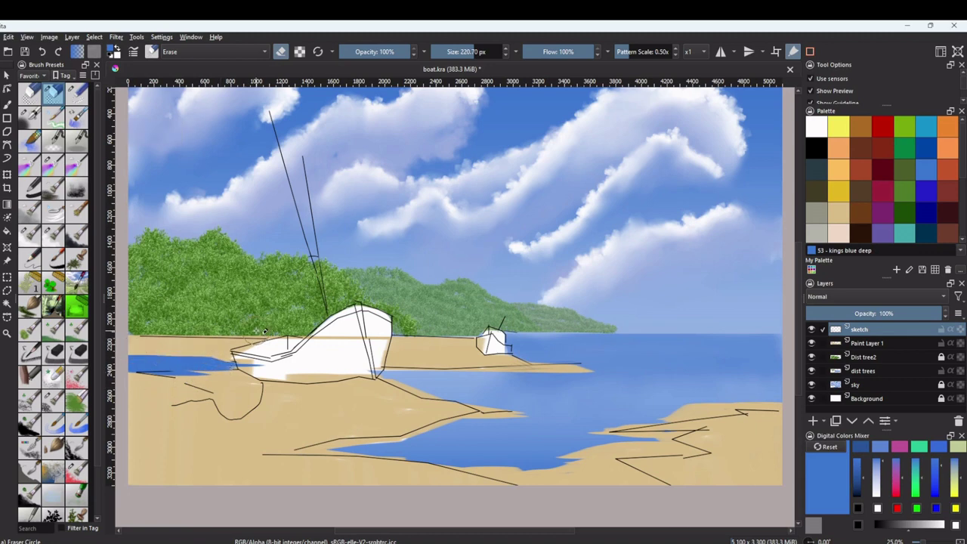
{"action": "mouse_move", "coordinate": [250, 338]}
{"action": "left_mouse_down"}
{"action": "mouse_move", "coordinate": [162, 330]}
{"action": "mouse_move", "coordinate": [266, 337]}
{"action": "left_mouse_up"}
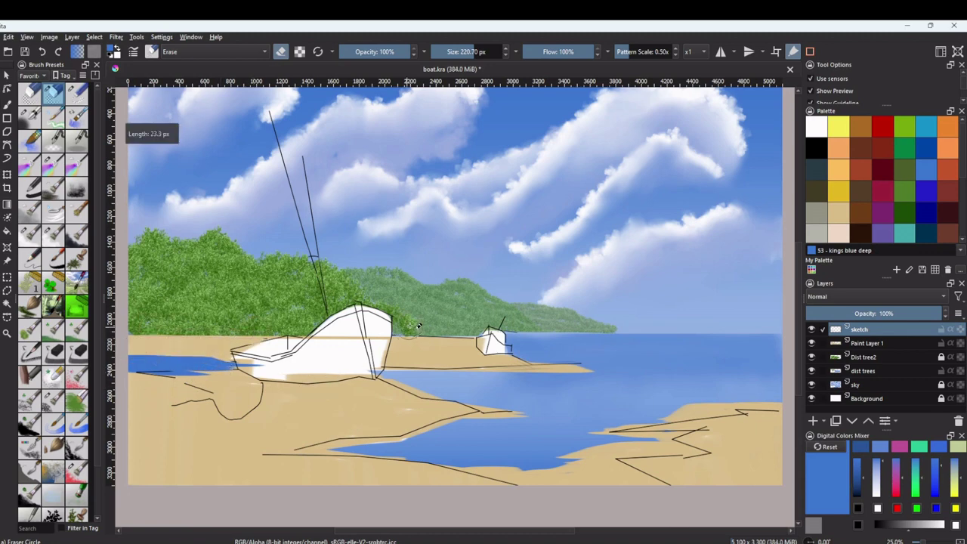
{"action": "left_click_drag", "start_coordinate": [566, 367], "coordinate": [528, 364]}
{"action": "mouse_move", "coordinate": [516, 377]}
{"action": "left_mouse_down"}
{"action": "mouse_move", "coordinate": [402, 364]}
{"action": "mouse_move", "coordinate": [404, 389]}
{"action": "mouse_move", "coordinate": [476, 412]}
{"action": "mouse_move", "coordinate": [483, 434]}
{"action": "left_mouse_up"}
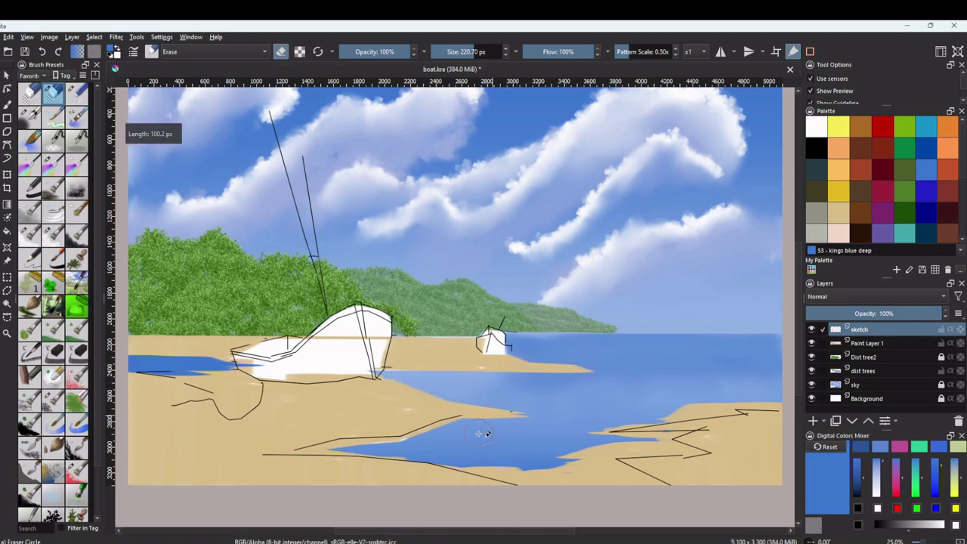
- Erase the sketch's shoreline and beach guide lines across the foreground sand
{"action": "mouse_move", "coordinate": [394, 427]}
{"action": "left_mouse_down"}
{"action": "mouse_move", "coordinate": [291, 463]}
{"action": "mouse_move", "coordinate": [294, 455]}
{"action": "mouse_move", "coordinate": [460, 453]}
{"action": "mouse_move", "coordinate": [511, 470]}
{"action": "mouse_move", "coordinate": [591, 474]}
{"action": "left_mouse_up"}
{"action": "mouse_move", "coordinate": [780, 409]}
{"action": "left_mouse_down"}
{"action": "mouse_move", "coordinate": [618, 429]}
{"action": "mouse_move", "coordinate": [648, 446]}
{"action": "mouse_move", "coordinate": [701, 431]}
{"action": "mouse_move", "coordinate": [642, 454]}
{"action": "mouse_move", "coordinate": [663, 477]}
{"action": "mouse_move", "coordinate": [618, 464]}
{"action": "left_mouse_up"}
{"action": "mouse_move", "coordinate": [249, 388]}
{"action": "left_mouse_down"}
{"action": "mouse_move", "coordinate": [258, 402]}
{"action": "mouse_move", "coordinate": [253, 391]}
{"action": "left_mouse_up"}
{"action": "mouse_move", "coordinate": [251, 415]}
{"action": "left_mouse_down"}
{"action": "mouse_move", "coordinate": [190, 401]}
{"action": "mouse_move", "coordinate": [151, 378]}
{"action": "mouse_move", "coordinate": [182, 378]}
{"action": "left_mouse_up"}
{"action": "left_click_drag", "start_coordinate": [218, 409], "coordinate": [339, 454]}
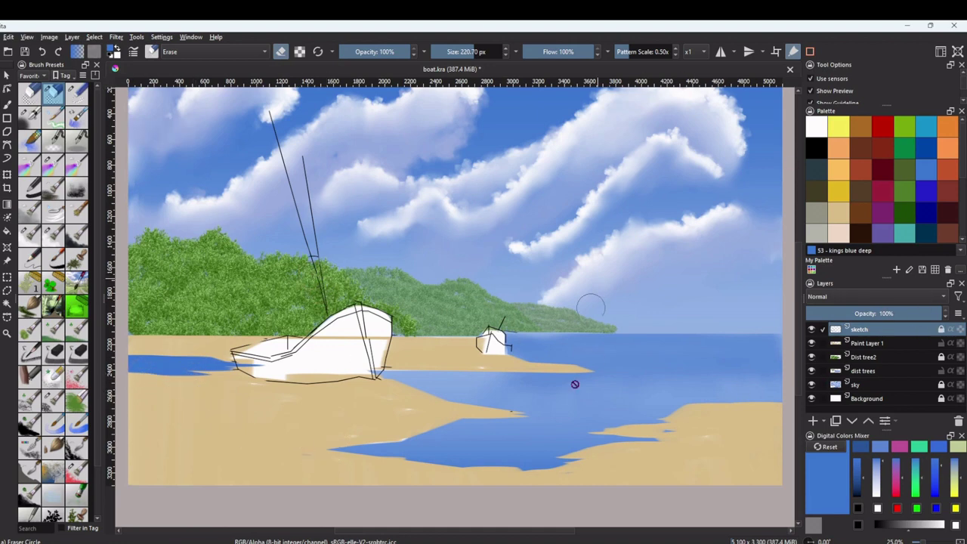
- On Paint Layer 1, erase the sand overlapping the hulls of the large and small boats
{"action": "left_click", "coordinate": [869, 344]}
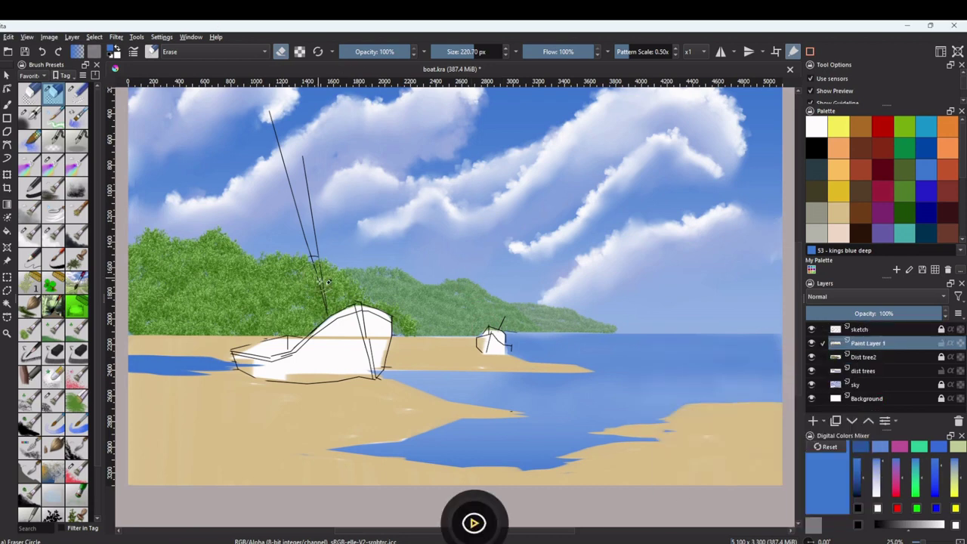
{"action": "mouse_move", "coordinate": [378, 331]}
{"action": "left_mouse_down"}
{"action": "mouse_move", "coordinate": [368, 368]}
{"action": "mouse_move", "coordinate": [291, 363]}
{"action": "mouse_move", "coordinate": [269, 375]}
{"action": "mouse_move", "coordinate": [296, 349]}
{"action": "mouse_move", "coordinate": [355, 343]}
{"action": "left_mouse_up"}
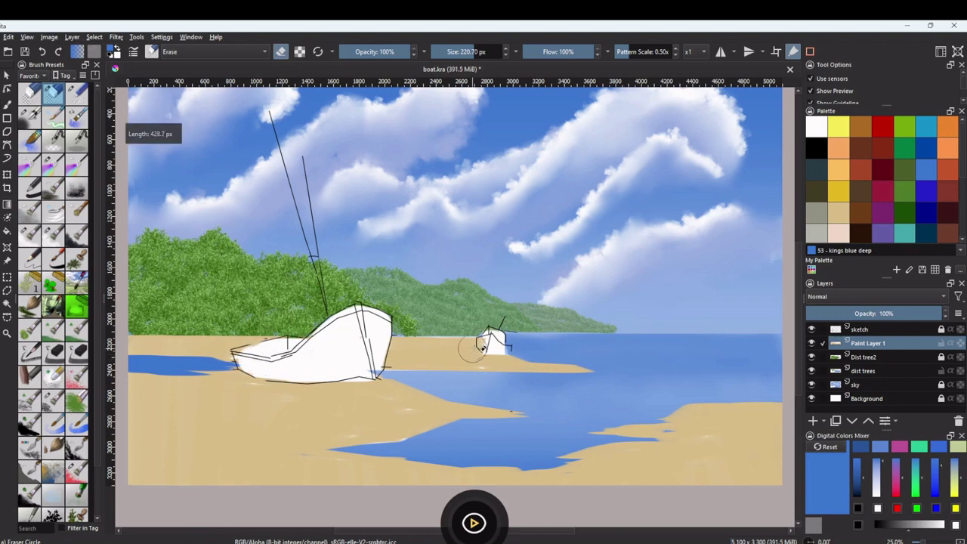
{"action": "left_click_drag", "start_coordinate": [497, 342], "coordinate": [489, 342]}
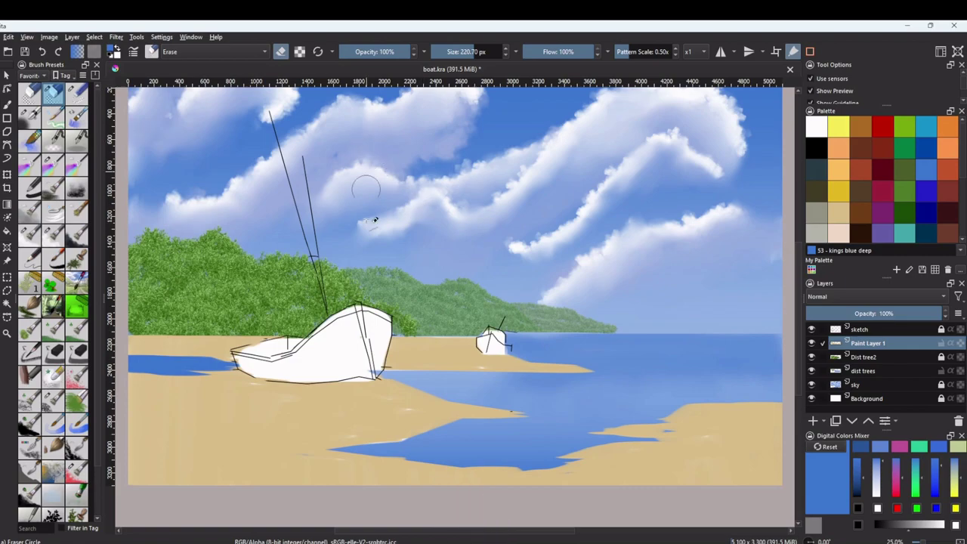